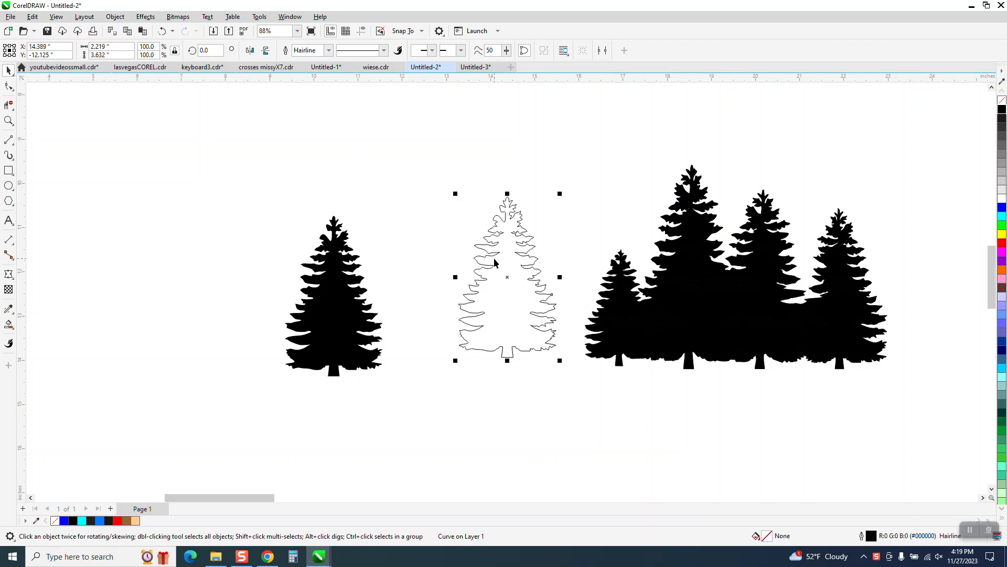
# Delete the outlined tree copy and draw a rectangle of about 2.03 × 4.23 inches around the rightmost tree of the group
pyautogui.press('Delete')
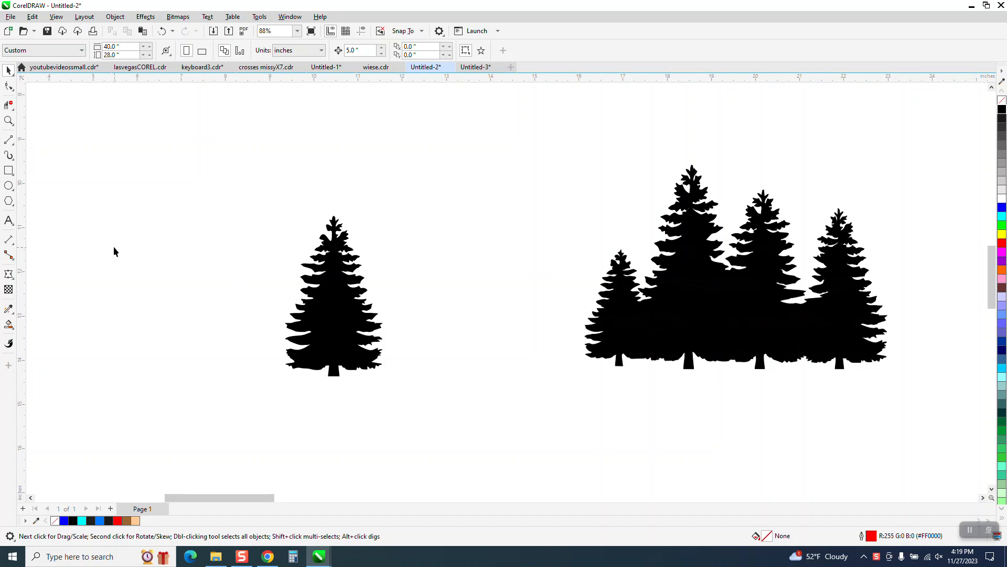
pyautogui.click(8, 120)
pyautogui.moveTo(735, 158); pyautogui.dragTo(890, 346)
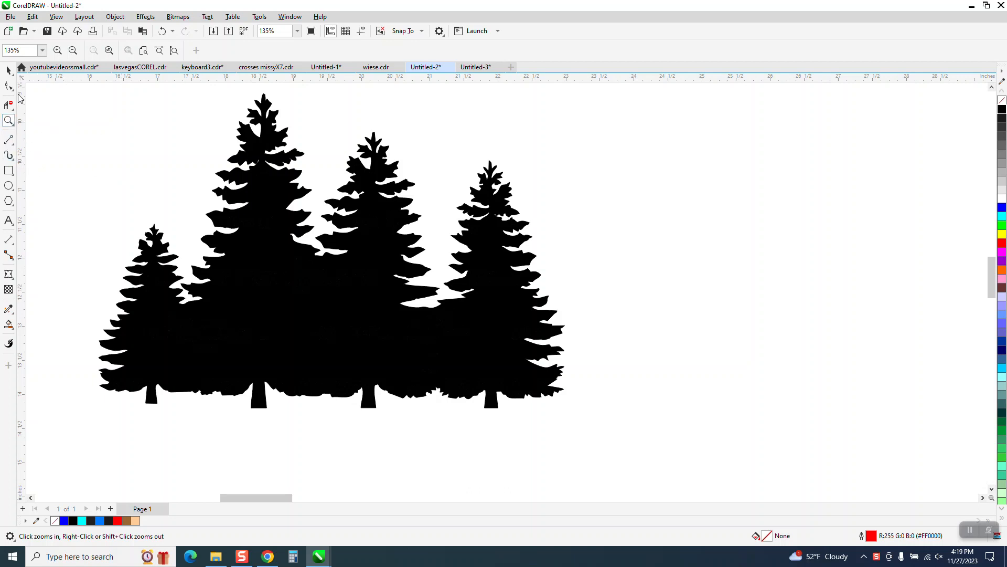
pyautogui.click(8, 71)
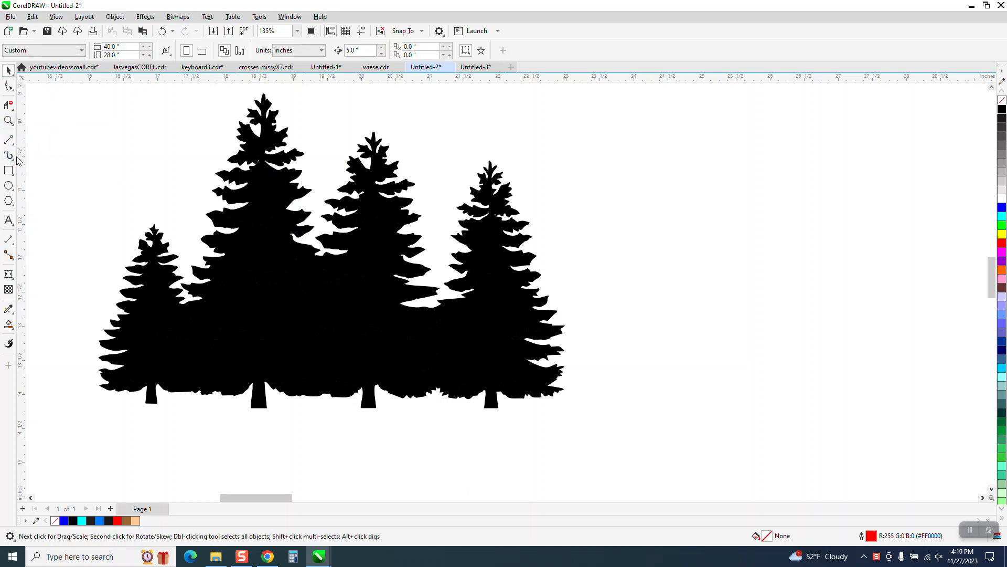
pyautogui.click(13, 175)
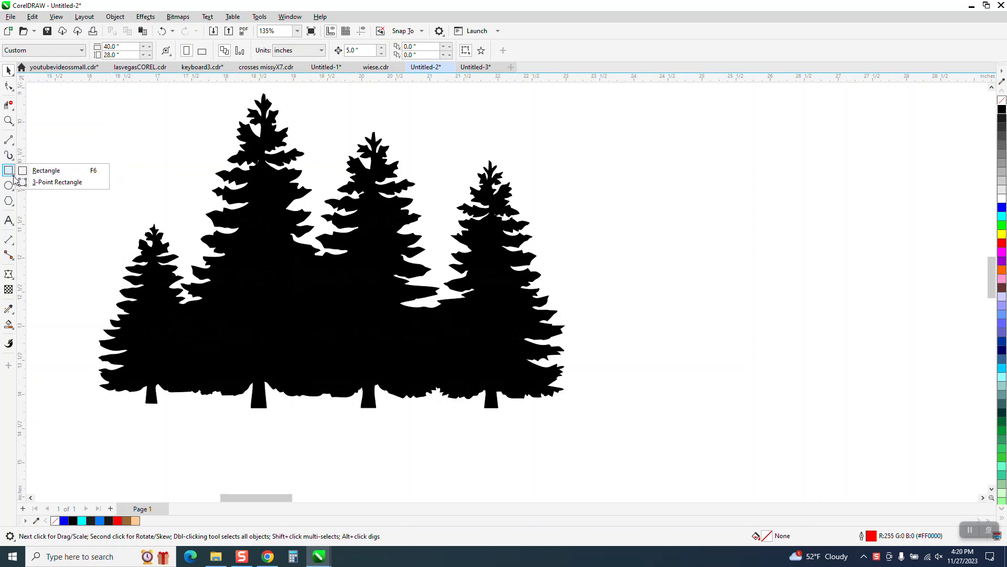
pyautogui.click(41, 172)
pyautogui.moveTo(438, 142); pyautogui.dragTo(577, 432)
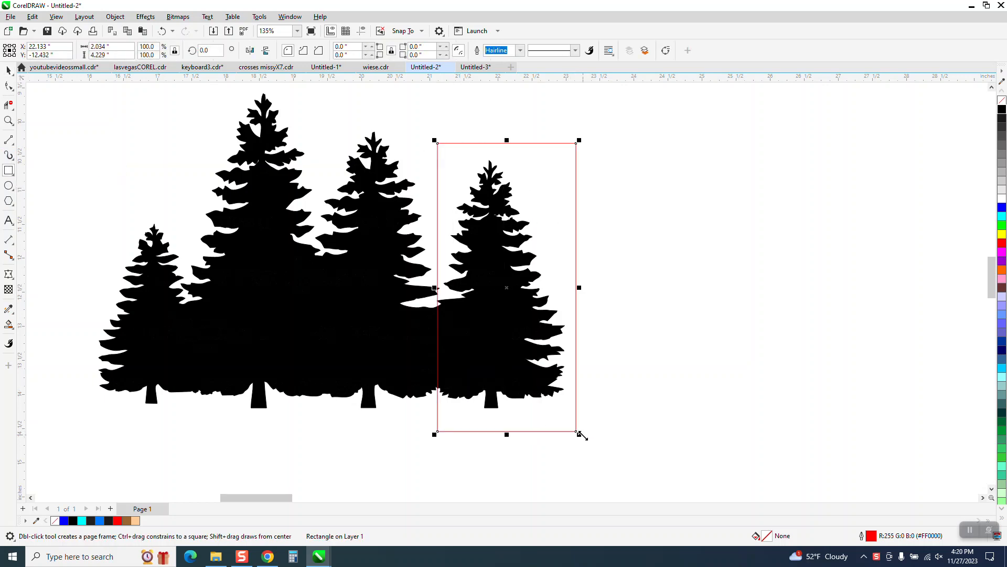
# Smart-fill the area around the tree inside the rectangle with cyan and no outline
pyautogui.click(8, 324)
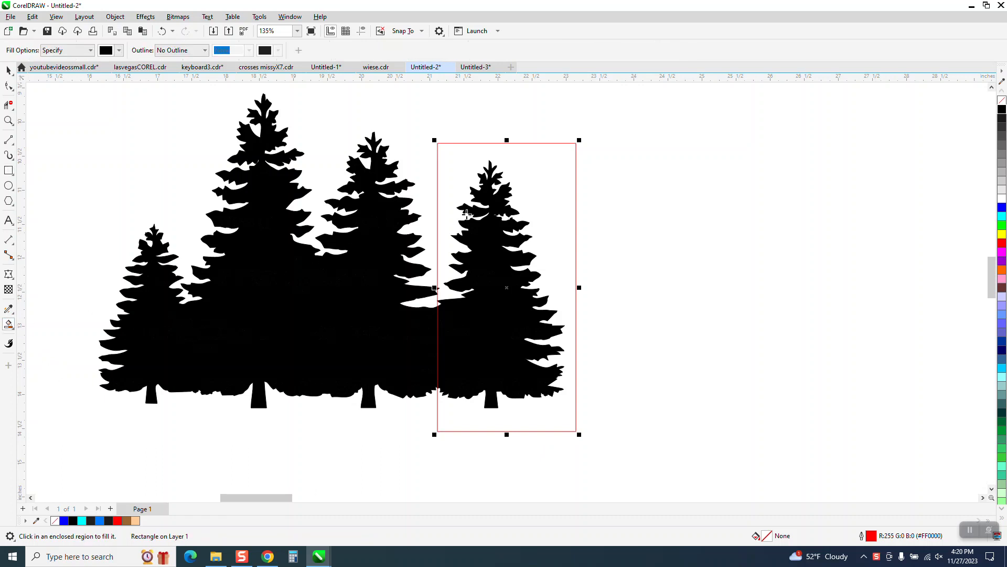
pyautogui.click(119, 49)
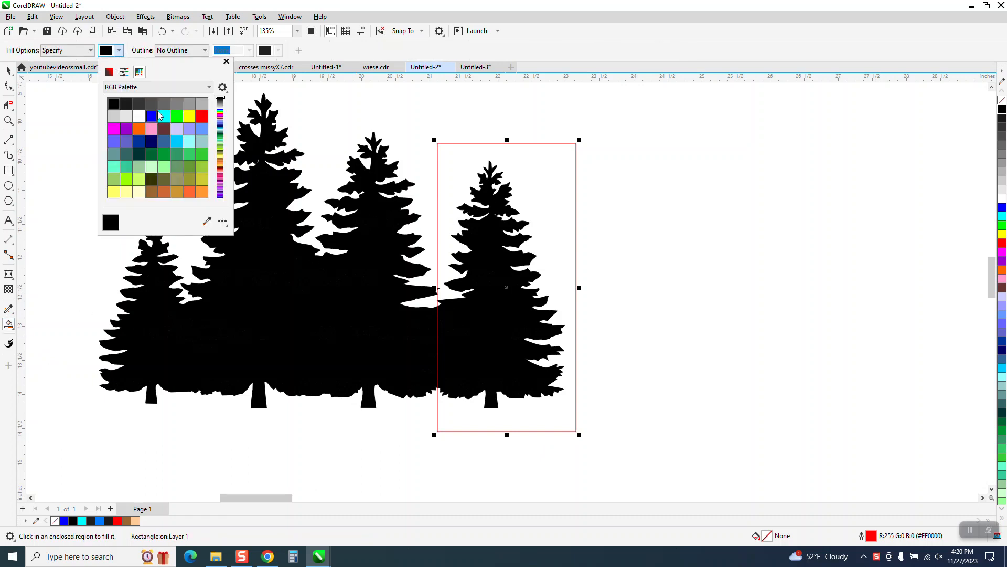
pyautogui.click(163, 117)
pyautogui.click(516, 153)
pyautogui.click(519, 155)
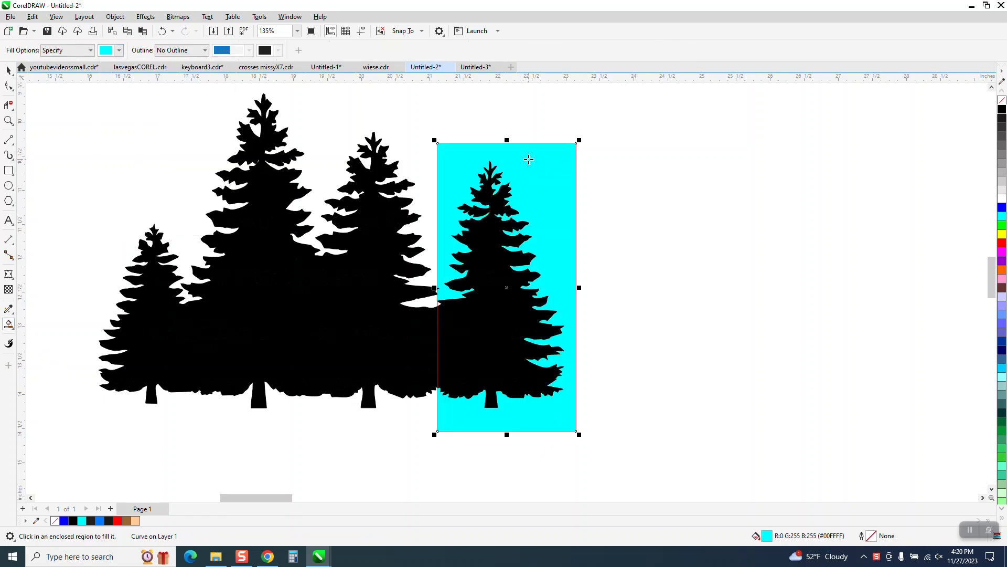
# Move the cyan shape out of the rectangle to the right of the tree group
pyautogui.click(9, 69)
pyautogui.moveTo(549, 197); pyautogui.dragTo(749, 207)
pyautogui.scroll(-2, 715, 164)
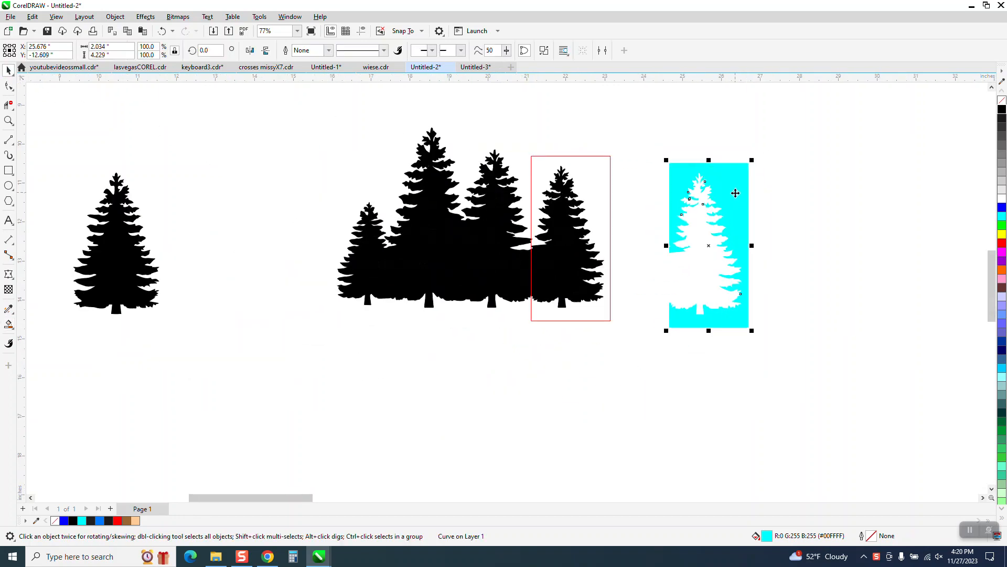
pyautogui.scroll(-1, 736, 194)
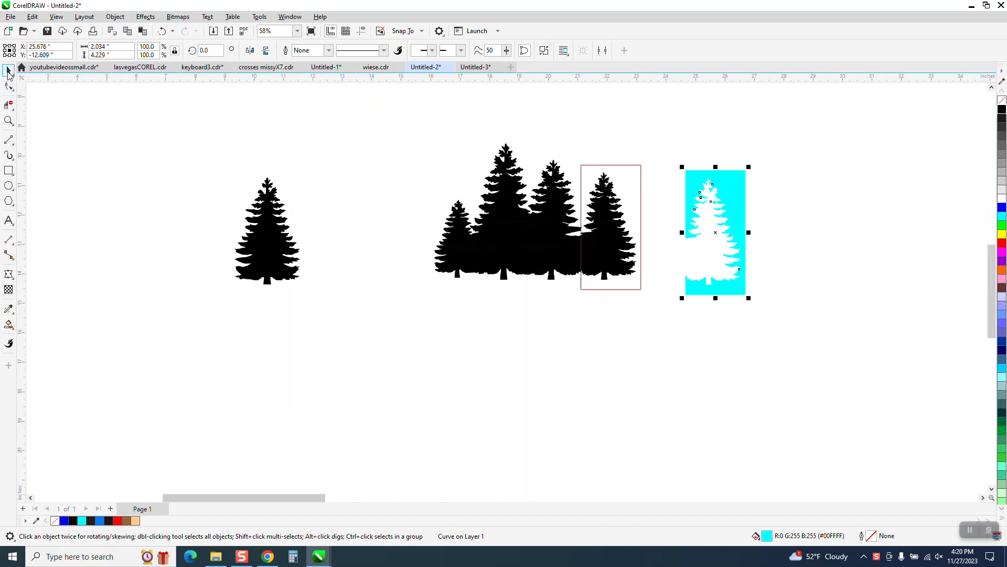
# Move the single black tree below the tree group and centre the cyan shape on the page
pyautogui.moveTo(217, 173); pyautogui.dragTo(622, 375)
pyautogui.click(731, 222)
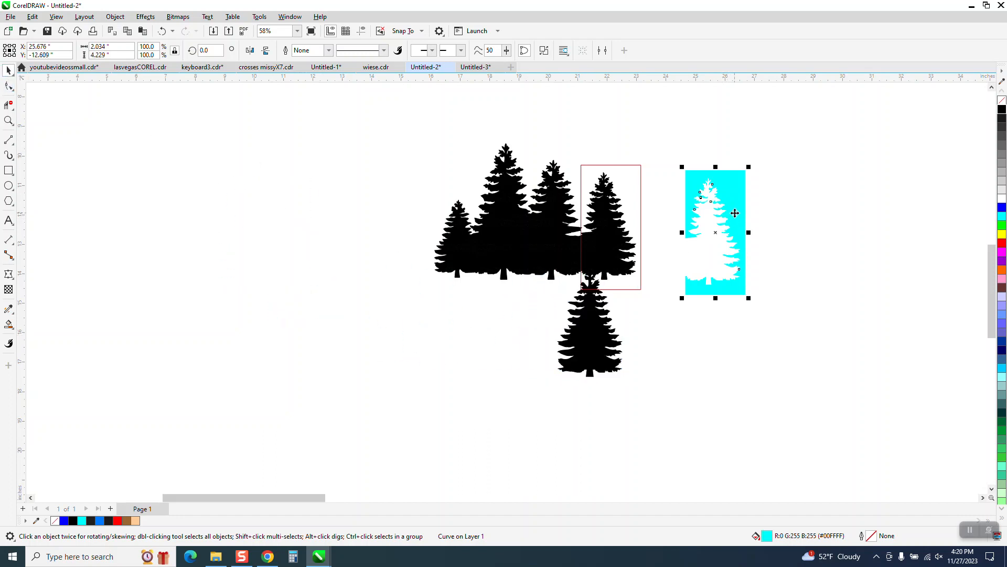
pyautogui.hotkey('shift', 'Left')
pyautogui.hotkey('shift', 'Left')
pyautogui.hotkey('shift', 'Left')
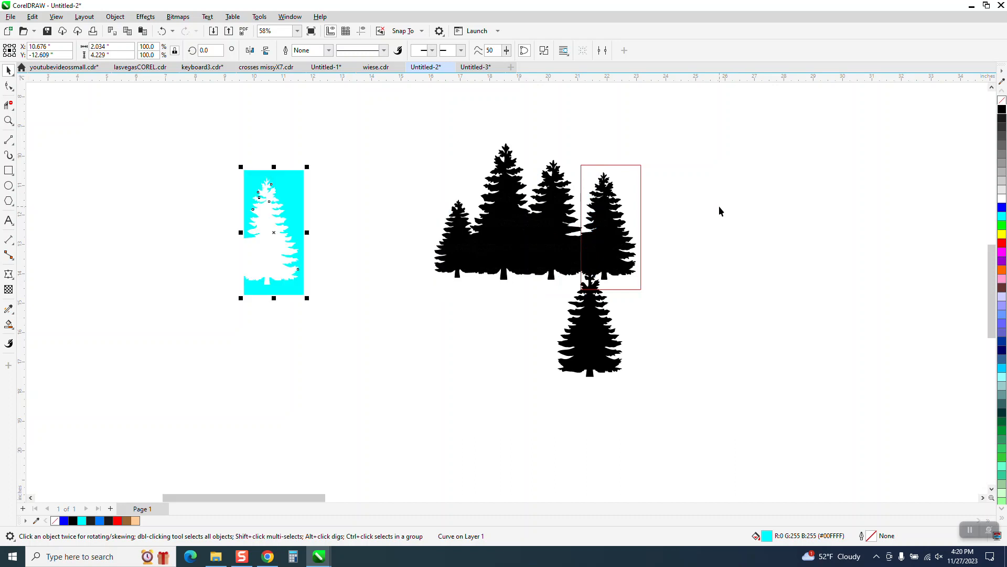
pyautogui.press('p')
# Move the tree group, the empty rectangle and the single black tree to the right of the cyan shape
pyautogui.moveTo(514, 197); pyautogui.dragTo(806, 171)
pyautogui.moveTo(615, 226); pyautogui.dragTo(702, 290)
pyautogui.moveTo(606, 322); pyautogui.dragTo(652, 219)
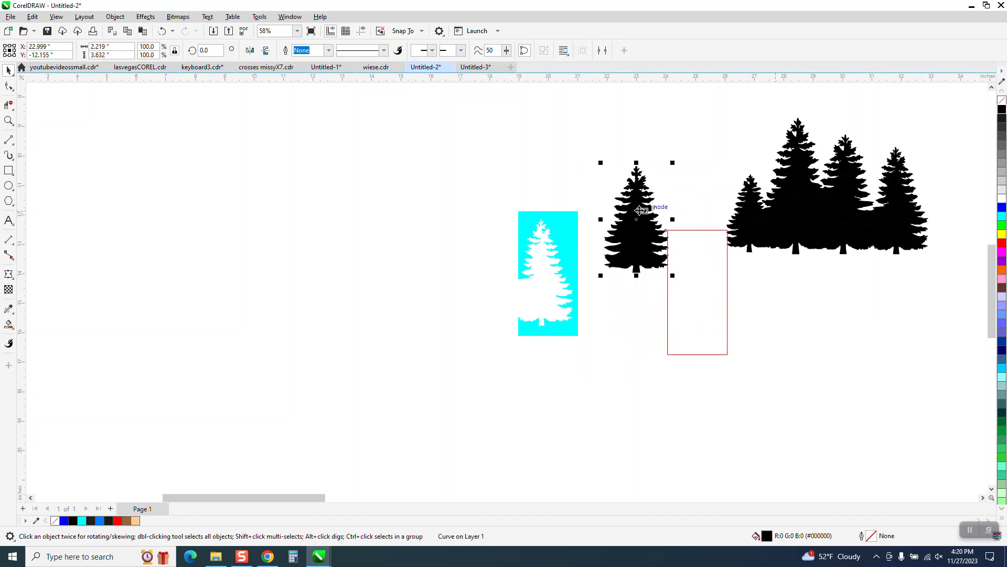
# Remove the cyan shape's fill and give it a black hairline outline
pyautogui.click(576, 224)
pyautogui.click(1002, 101)
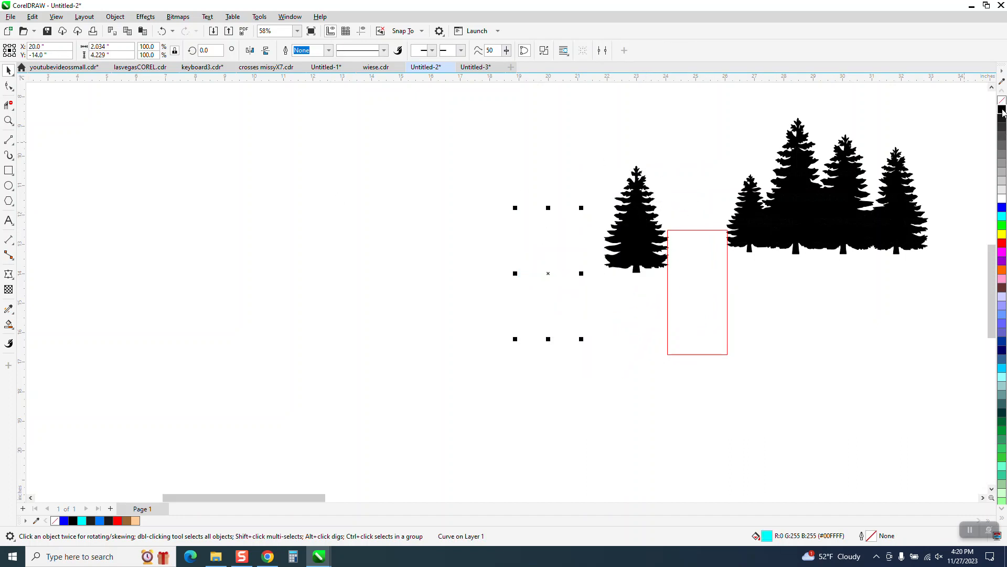
pyautogui.click(8, 120)
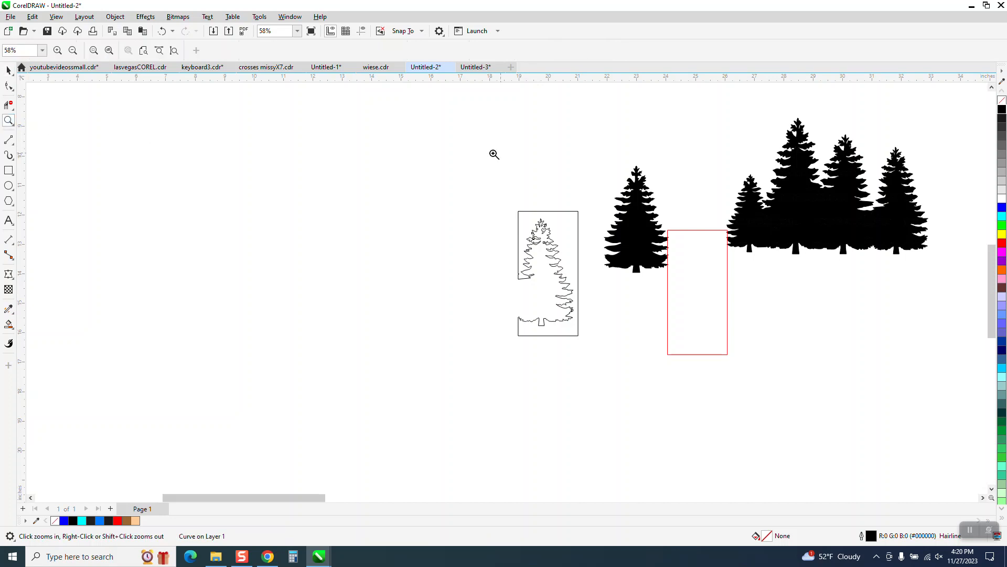
pyautogui.click(719, 379)
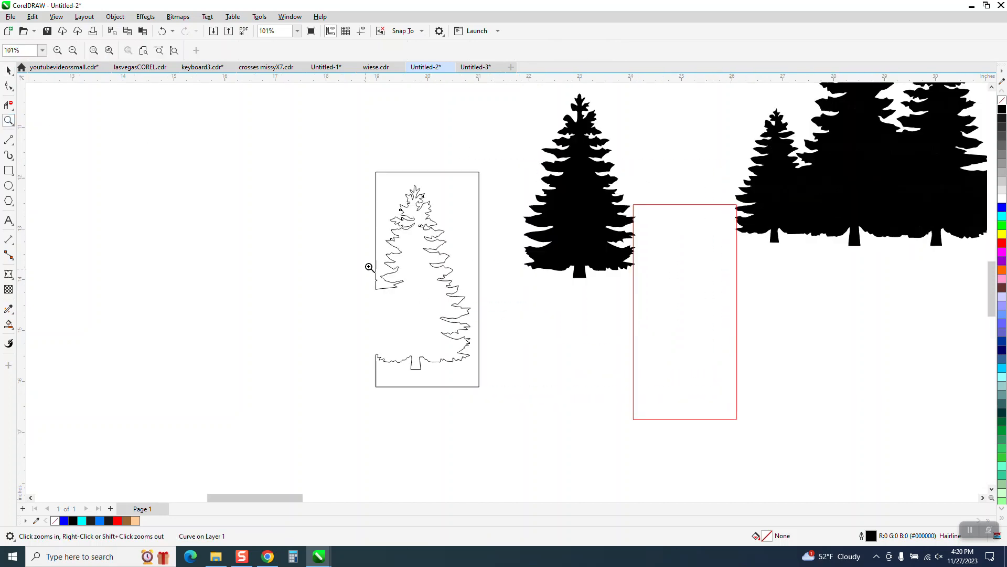
# Draw a vertical line about 5.4 inches long and centre it on the page over the outlined shape
pyautogui.moveTo(552, 136); pyautogui.dragTo(573, 175)
pyautogui.scroll(-2, 504, 178)
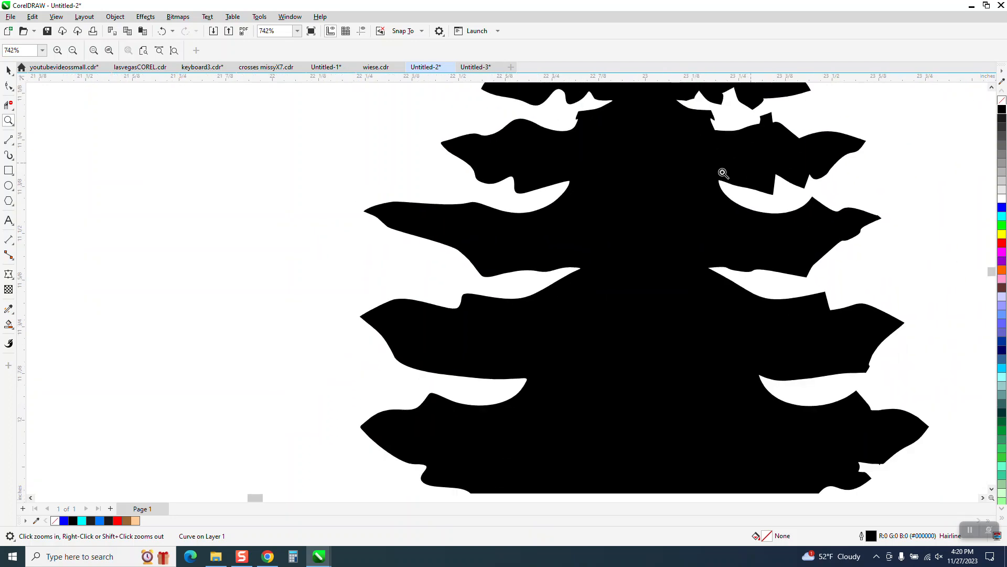
pyautogui.scroll(-4, 457, 198)
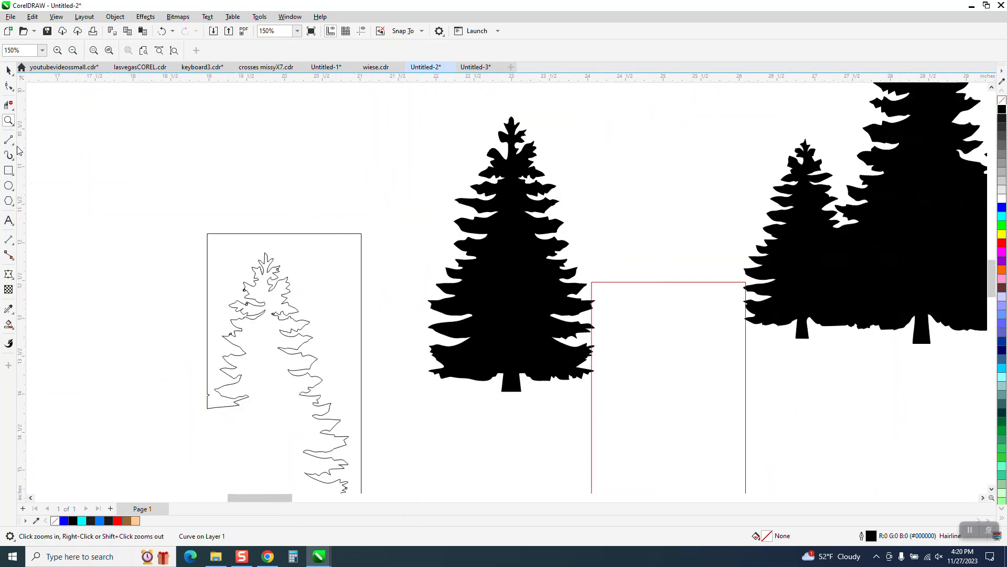
pyautogui.click(9, 140)
pyautogui.moveTo(145, 151)
pyautogui.mouseDown()
pyautogui.moveTo(146, 496)
pyautogui.moveTo(146, 479)
pyautogui.moveTo(154, 486)
pyautogui.mouseUp()
pyautogui.press('p')
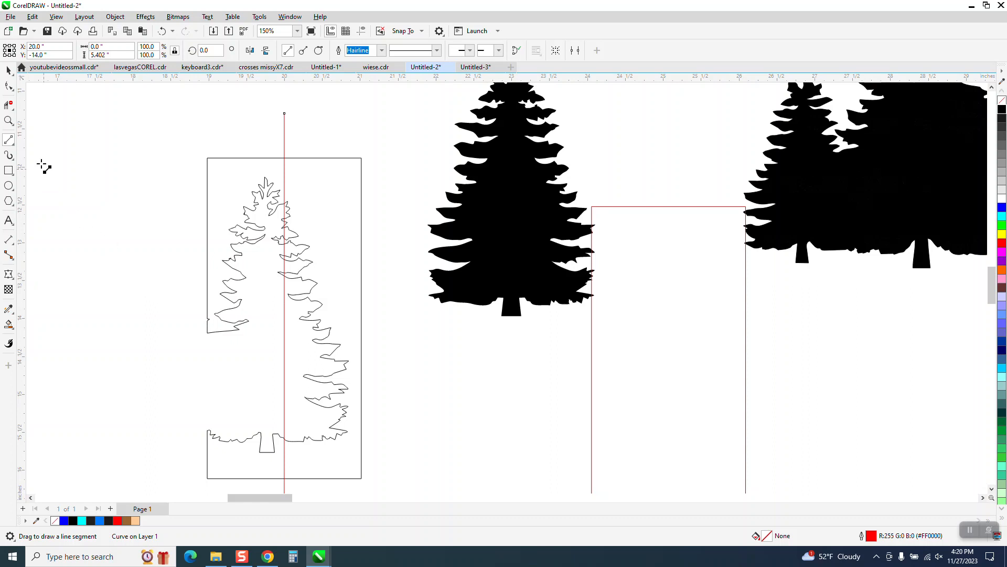
pyautogui.click(7, 70)
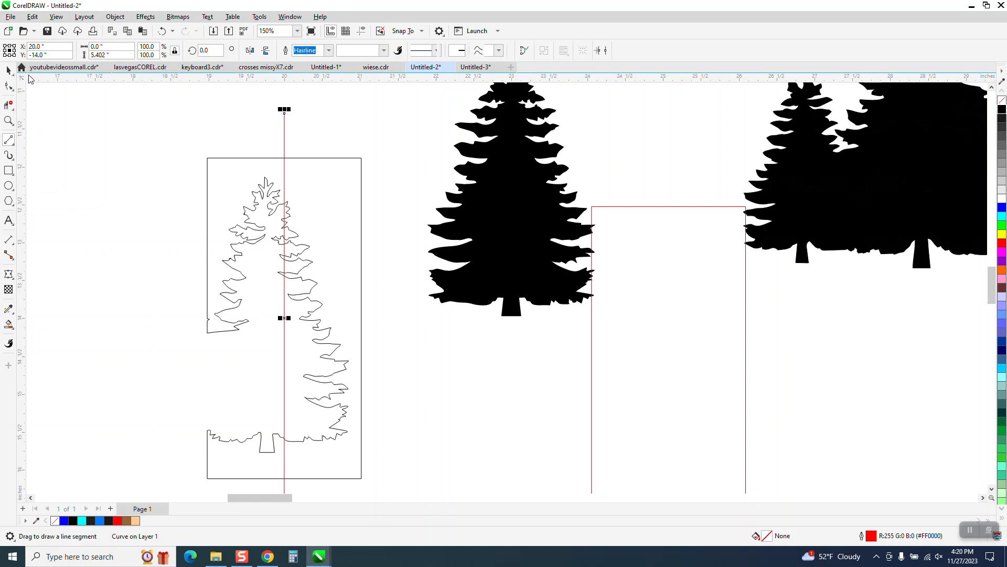
# Move the vertical line left so that it runs through the tip of the outlined tree
pyautogui.click(9, 120)
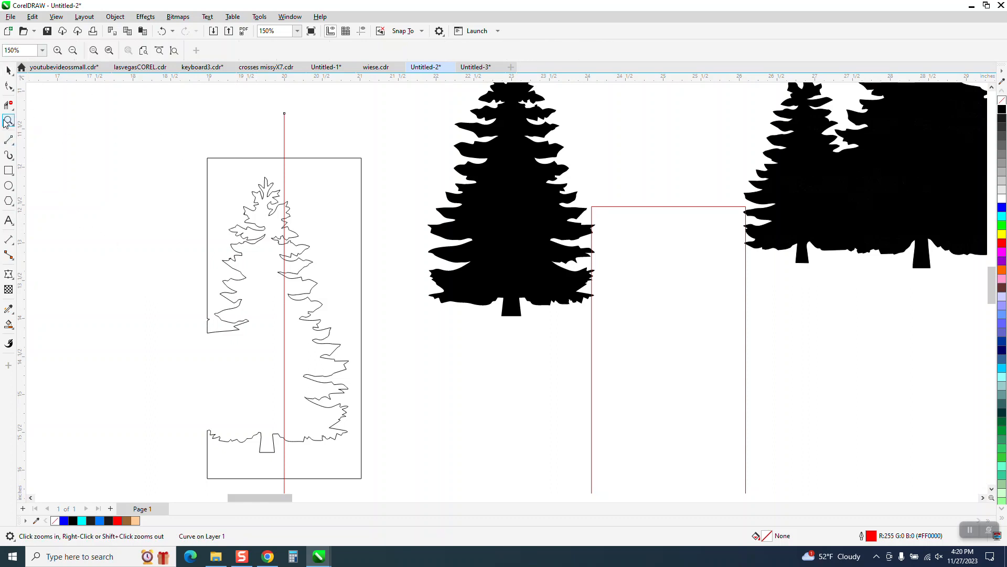
pyautogui.moveTo(200, 134); pyautogui.dragTo(427, 286)
pyautogui.click(9, 70)
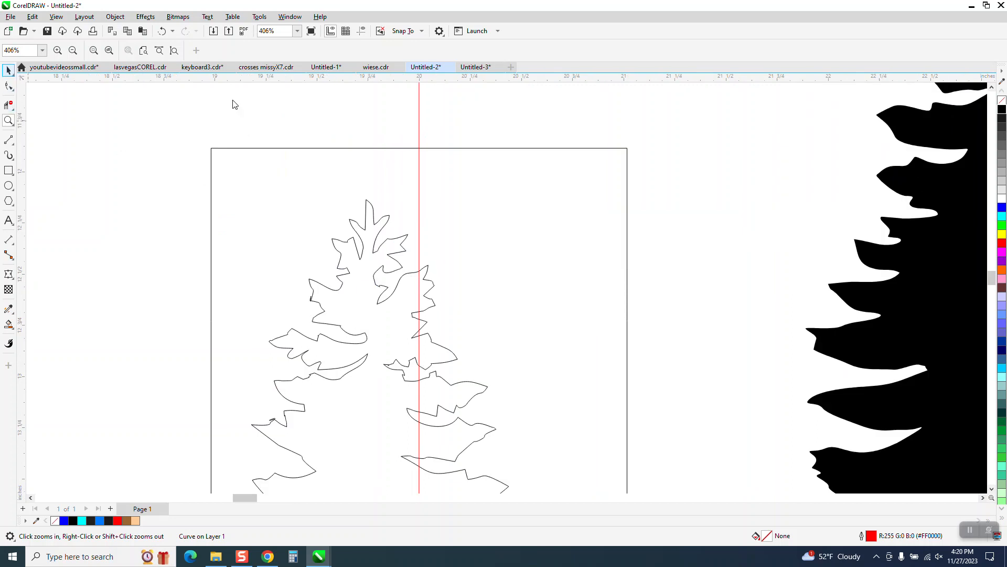
pyautogui.moveTo(419, 136); pyautogui.dragTo(369, 156)
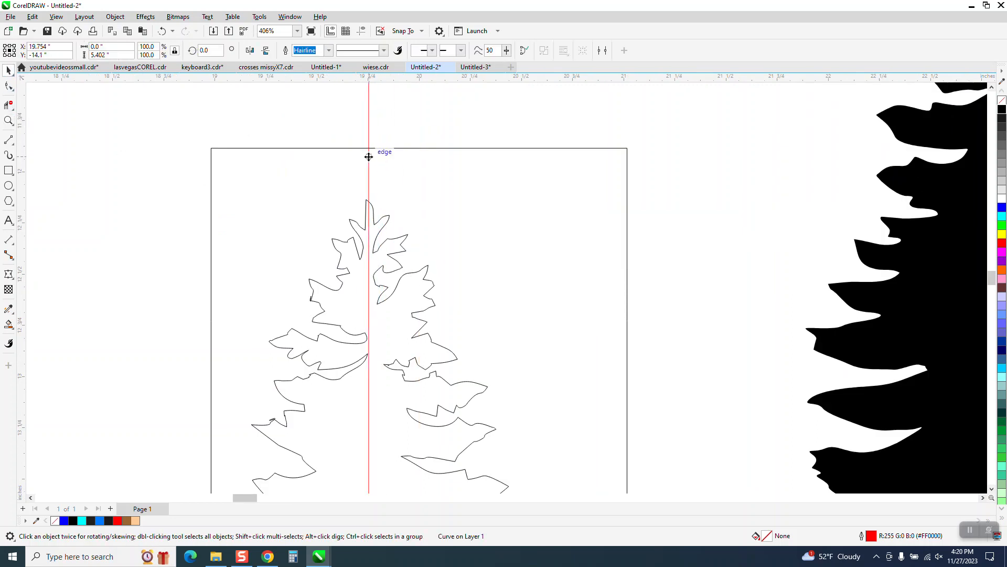
# Delete all outline segments left of the vertical line and the remaining rectangle segments with virtual segment delete, keeping only the right tree half
pyautogui.scroll(-2, 325, 110)
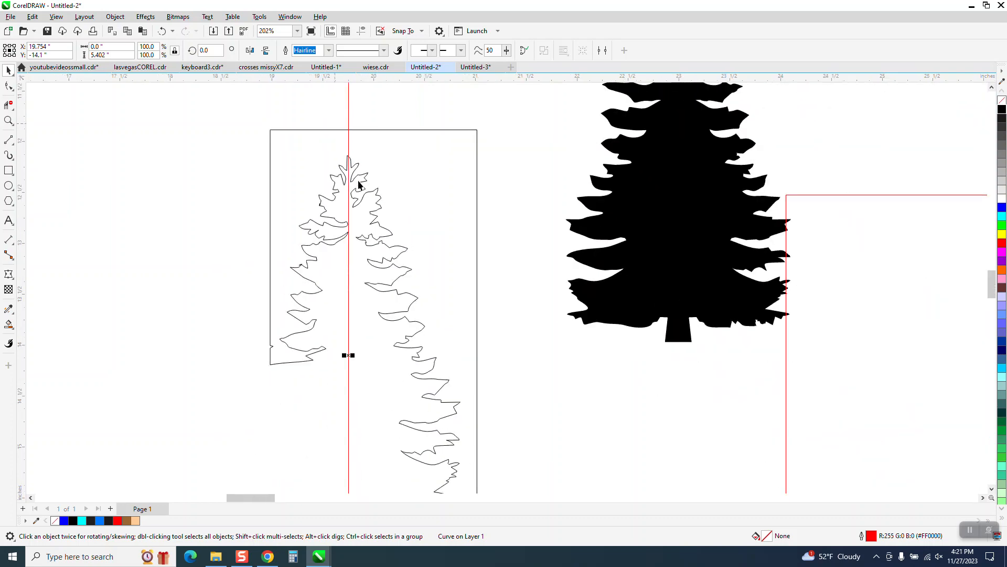
pyautogui.click(10, 105)
pyautogui.moveTo(290, 106)
pyautogui.mouseDown()
pyautogui.moveTo(277, 276)
pyautogui.moveTo(302, 390)
pyautogui.mouseUp()
pyautogui.moveTo(325, 160); pyautogui.dragTo(331, 260)
pyautogui.moveTo(299, 186); pyautogui.dragTo(329, 294)
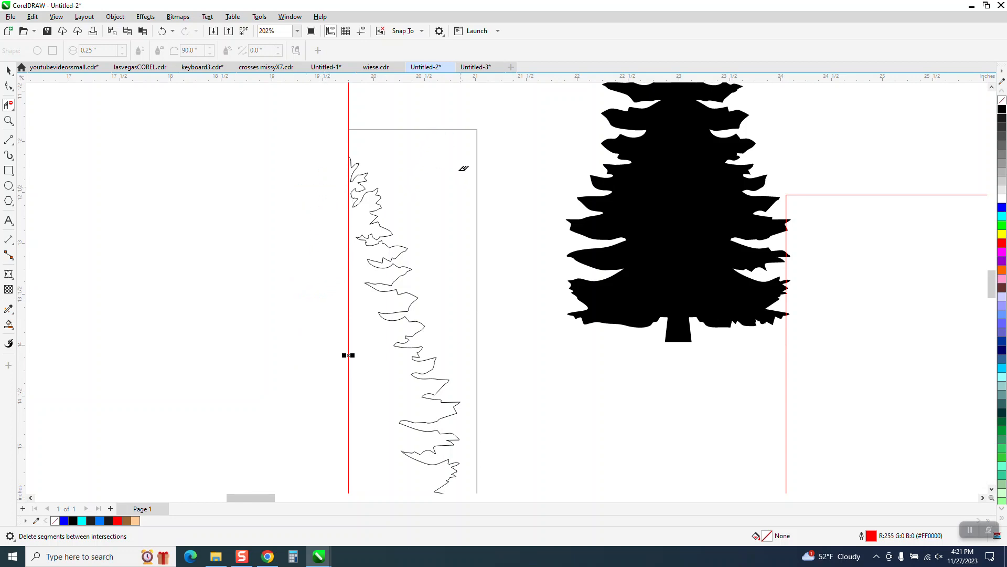
pyautogui.moveTo(474, 158); pyautogui.dragTo(477, 164)
pyautogui.scroll(-2, 475, 164)
pyautogui.moveTo(368, 341); pyautogui.dragTo(381, 384)
# Move the vertical line well clear of the tree and mirror a copy of the half-tree horizontally to its left
pyautogui.click(8, 69)
pyautogui.moveTo(409, 141); pyautogui.dragTo(108, 199)
pyautogui.moveTo(357, 148); pyautogui.dragTo(420, 231)
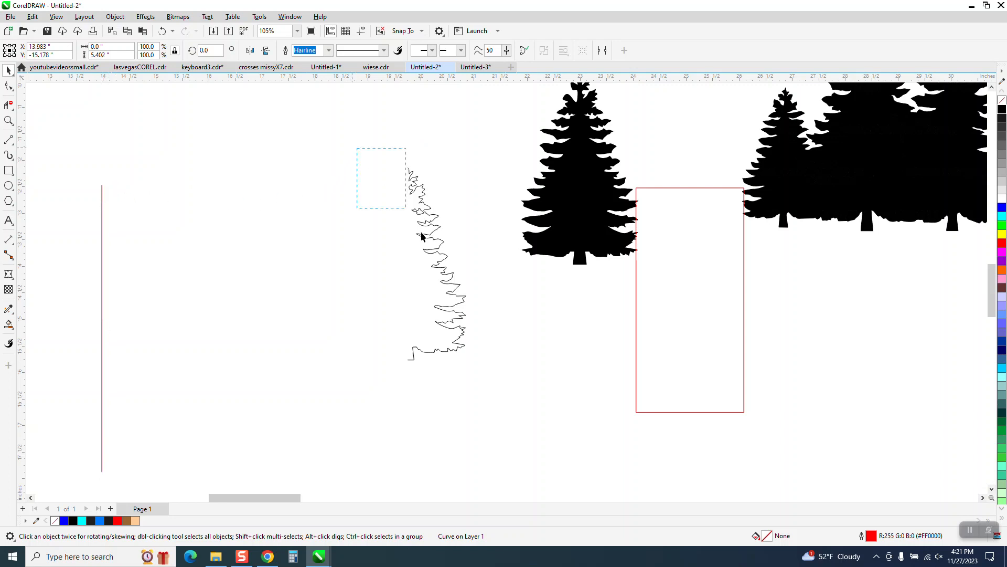
pyautogui.moveTo(509, 401); pyautogui.dragTo(511, 394)
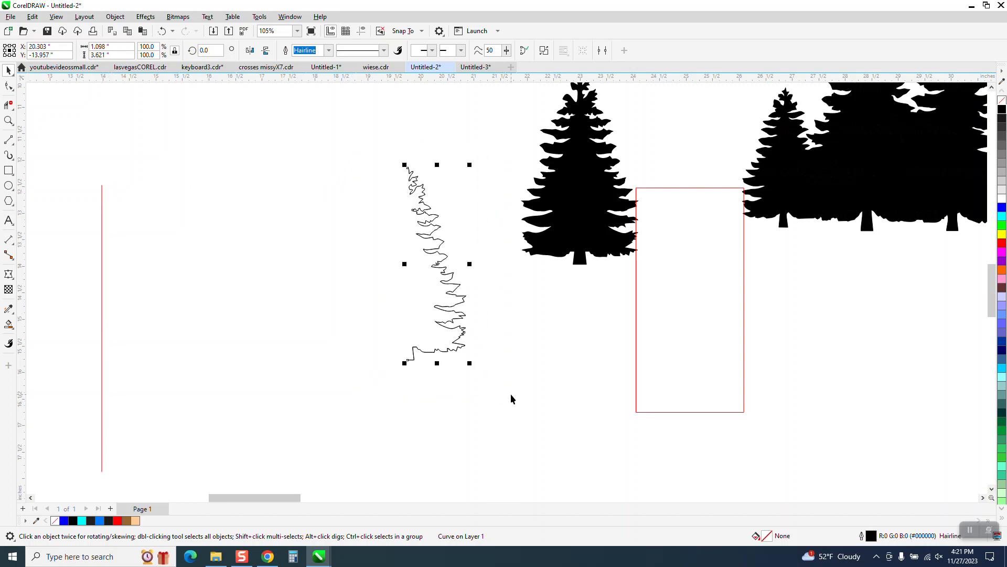
pyautogui.moveTo(469, 264); pyautogui.dragTo(346, 264)
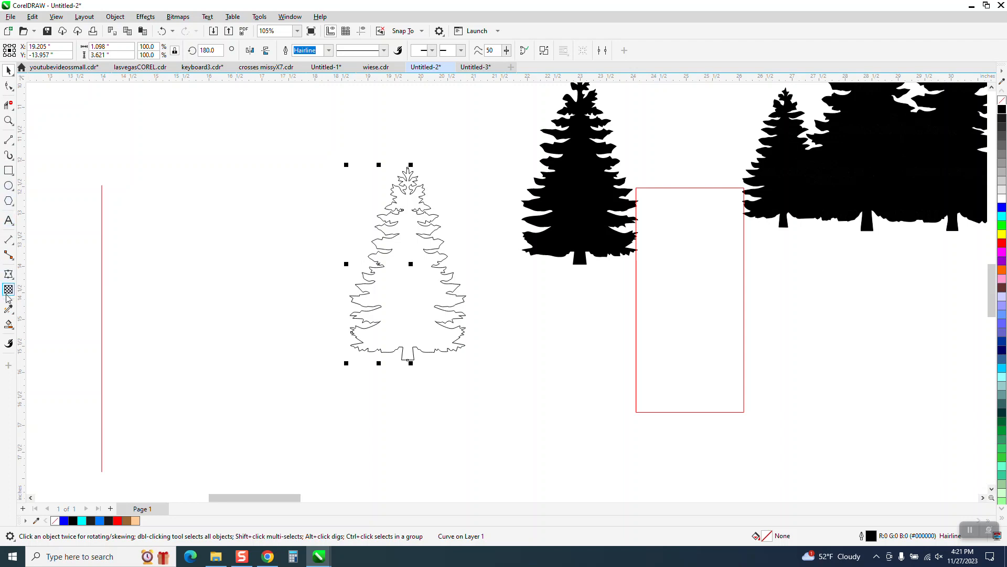
# Smart-fill the interior of the mirrored tree outline with black
pyautogui.click(8, 324)
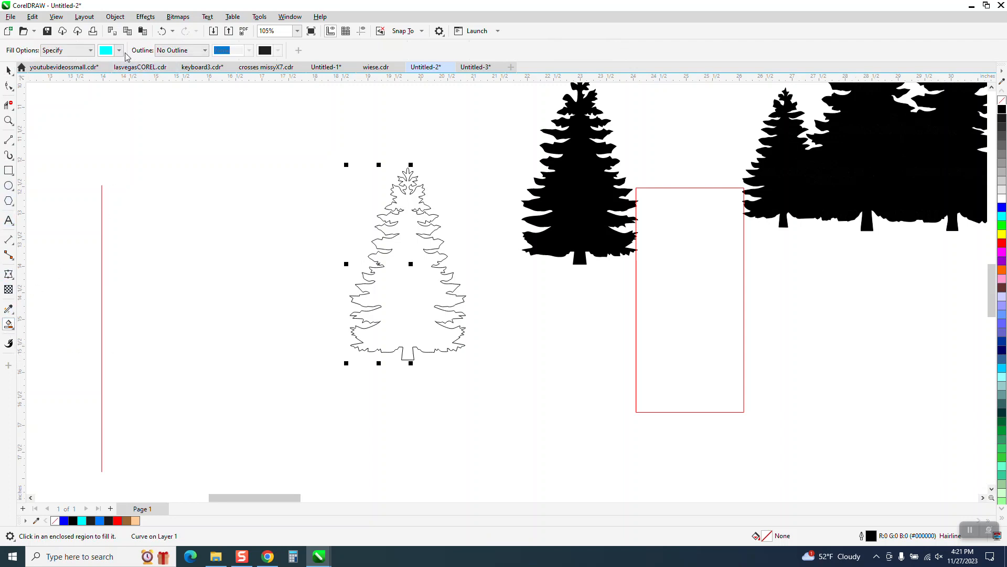
pyautogui.click(122, 50)
pyautogui.click(114, 104)
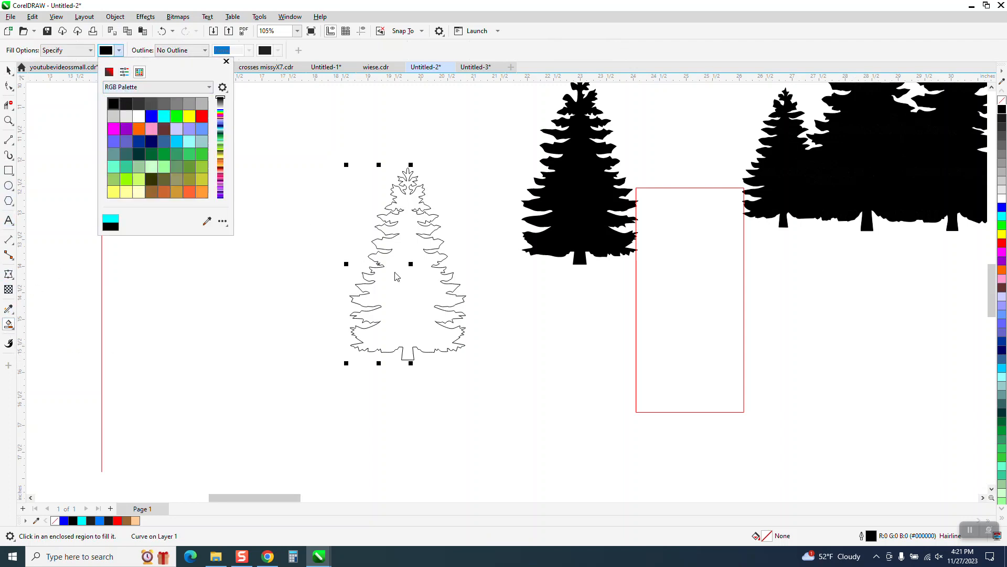
pyautogui.click(402, 280)
pyautogui.click(404, 276)
# Move the black-filled tree to the left of its source outline and replace its fill with a black hairline outline
pyautogui.click(9, 70)
pyautogui.moveTo(394, 263); pyautogui.dragTo(240, 263)
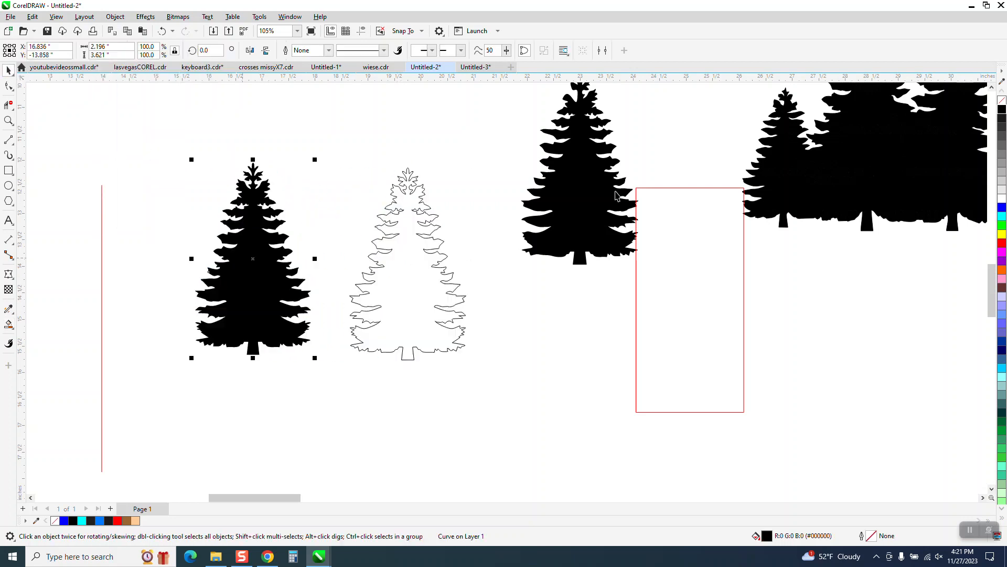
pyautogui.click(1002, 101)
pyautogui.rightClick(1002, 109)
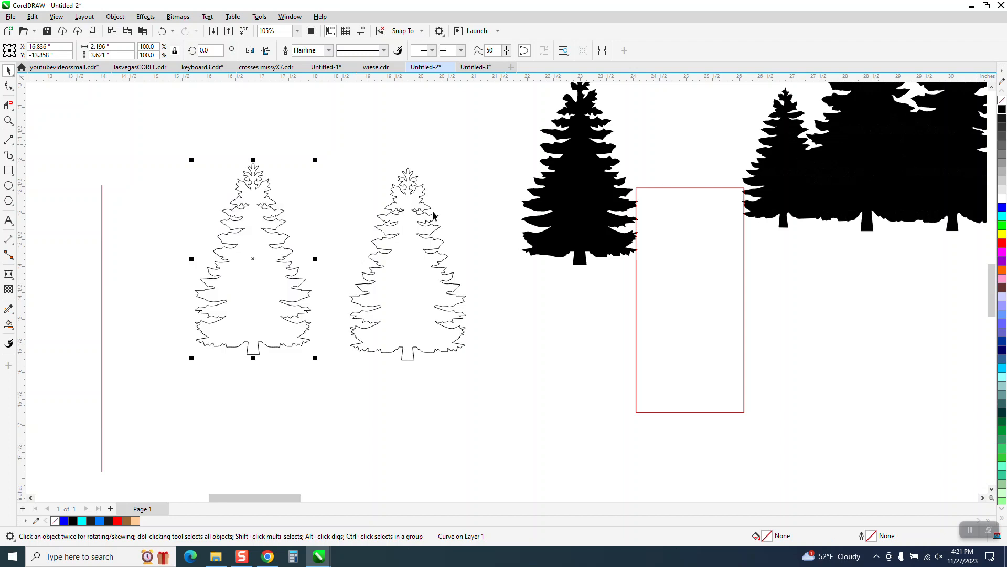
# Pull the right half of the source tree outline away from its left half
pyautogui.moveTo(435, 252); pyautogui.dragTo(463, 251)
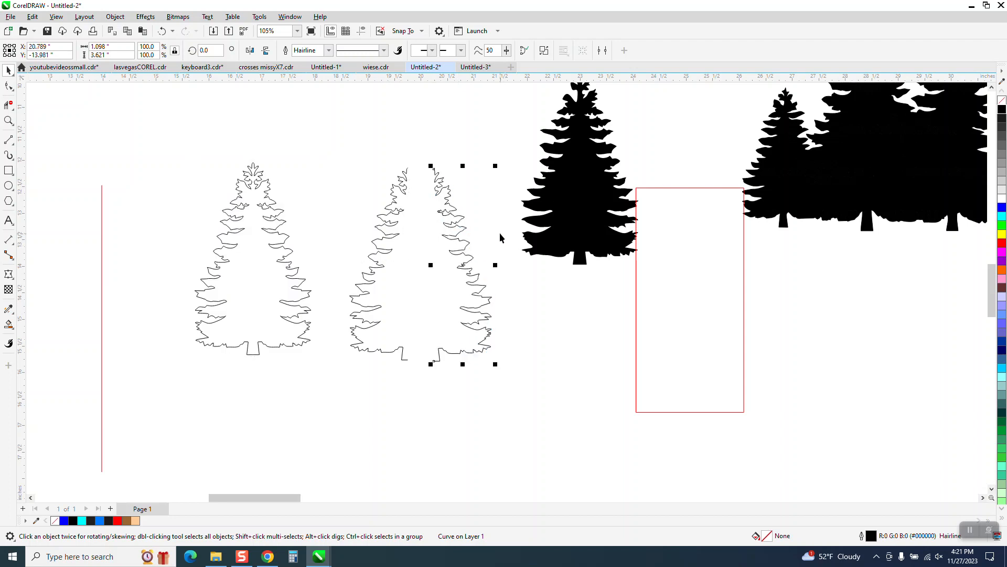
pyautogui.scroll(-2, 500, 238)
# Reshape the upper-left branches of the joined tree outline by pulling two branch tips outward and lowering the inner curve beside the second
pyautogui.click(9, 121)
pyautogui.moveTo(259, 167); pyautogui.dragTo(410, 251)
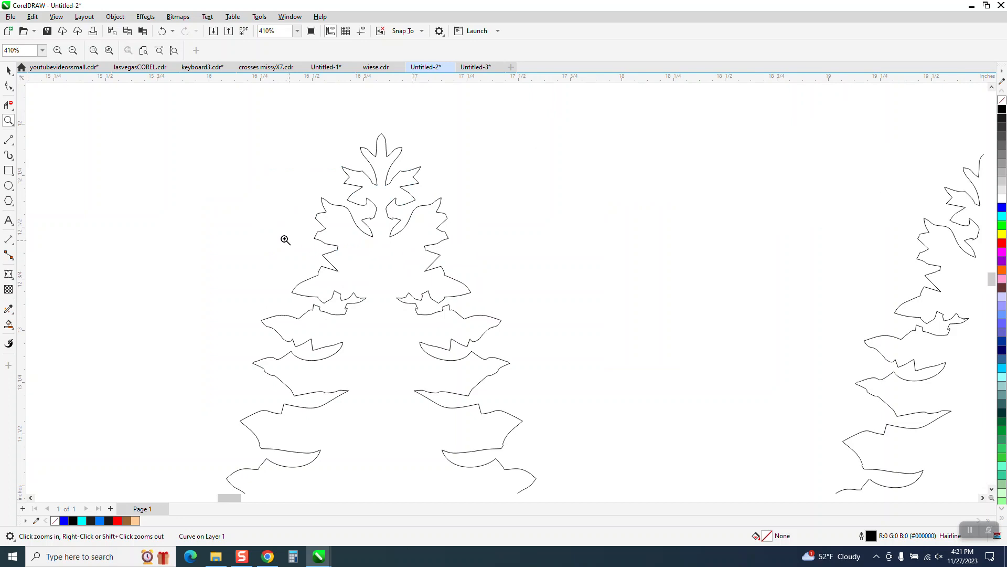
pyautogui.click(13, 90)
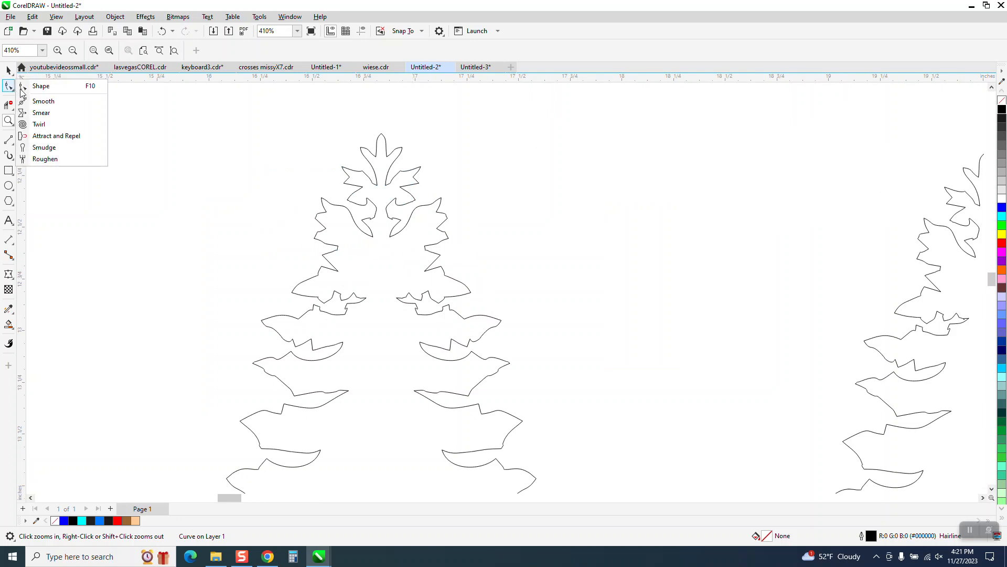
pyautogui.click(42, 101)
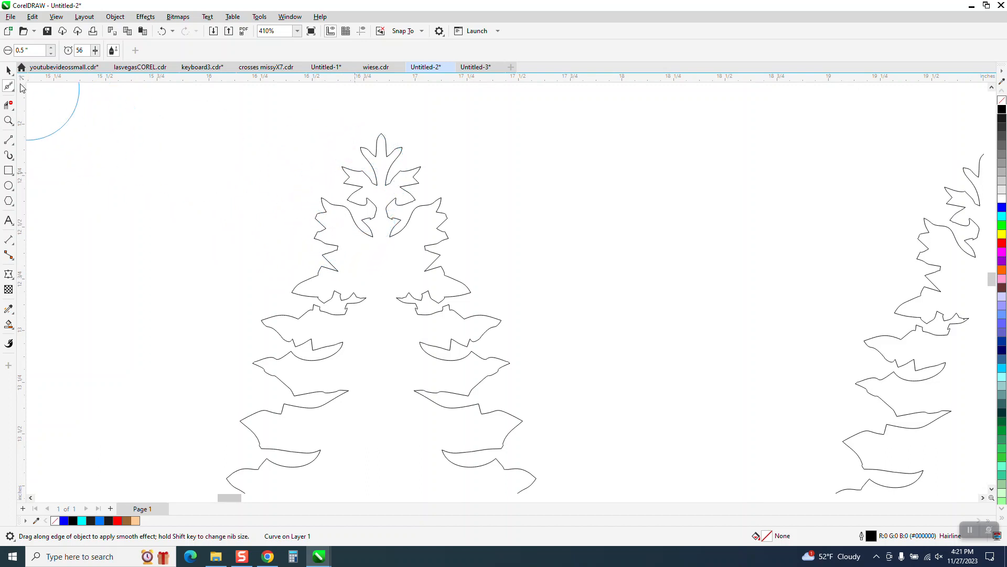
pyautogui.click(13, 89)
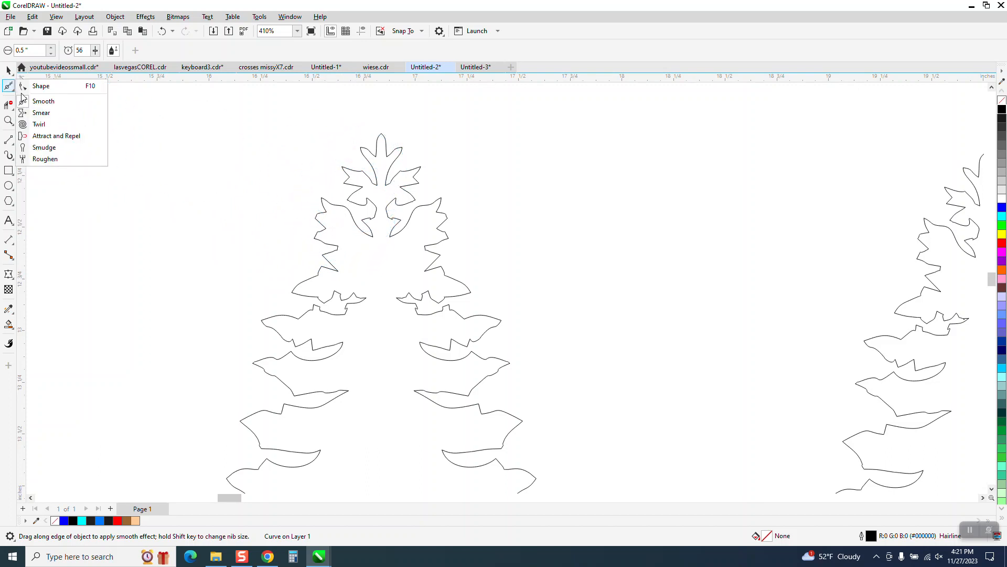
pyautogui.click(33, 86)
pyautogui.click(9, 120)
pyautogui.moveTo(243, 153); pyautogui.dragTo(567, 283)
pyautogui.click(8, 86)
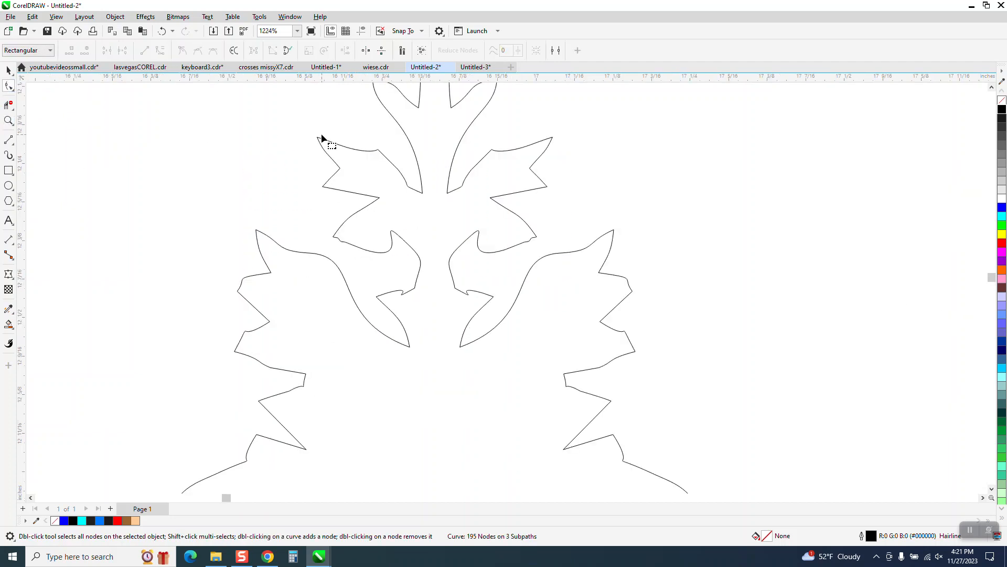
pyautogui.click(327, 141)
pyautogui.moveTo(317, 136); pyautogui.dragTo(286, 124)
pyautogui.moveTo(257, 230); pyautogui.dragTo(219, 198)
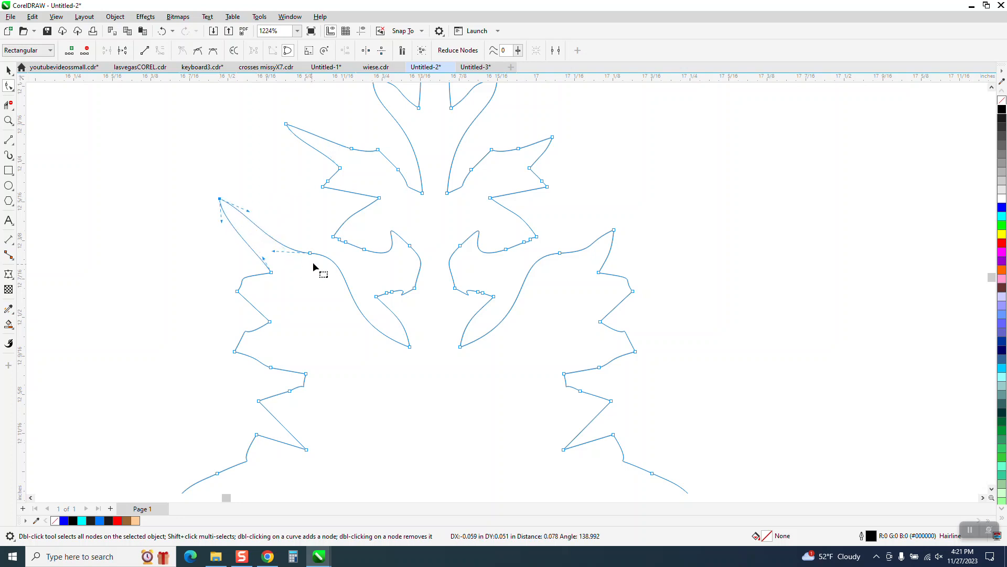
pyautogui.moveTo(311, 254); pyautogui.dragTo(313, 283)
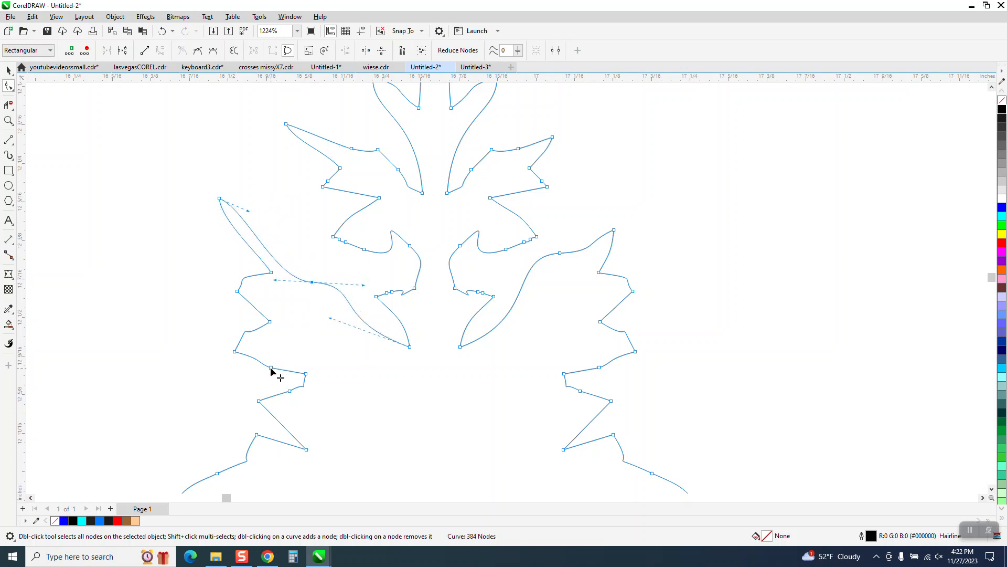
# Pull the notch below the reshaped branches inward and stretch the crown's left tip up and outward
pyautogui.moveTo(308, 388); pyautogui.dragTo(351, 369)
pyautogui.scroll(-1, 290, 324)
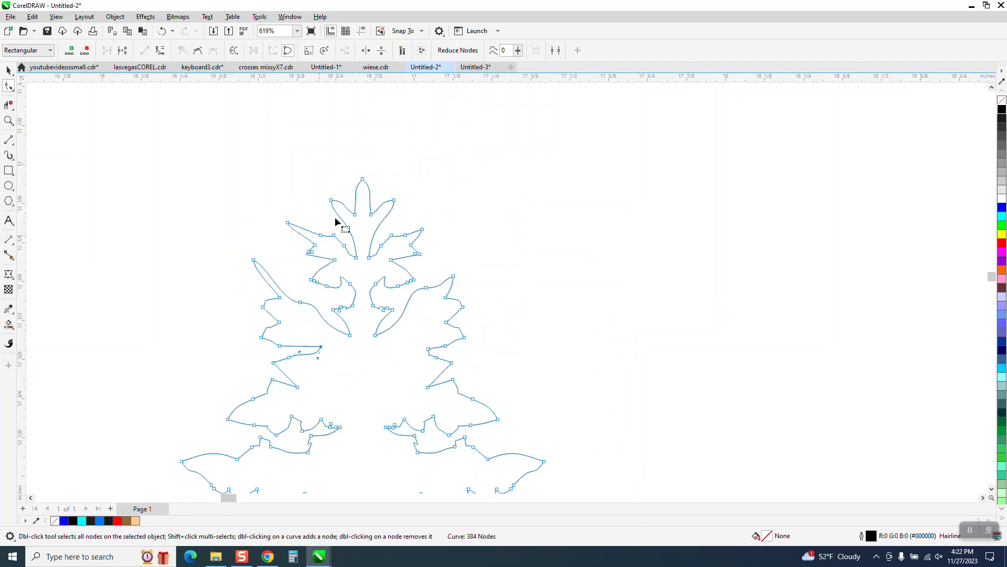
pyautogui.moveTo(334, 202); pyautogui.dragTo(301, 179)
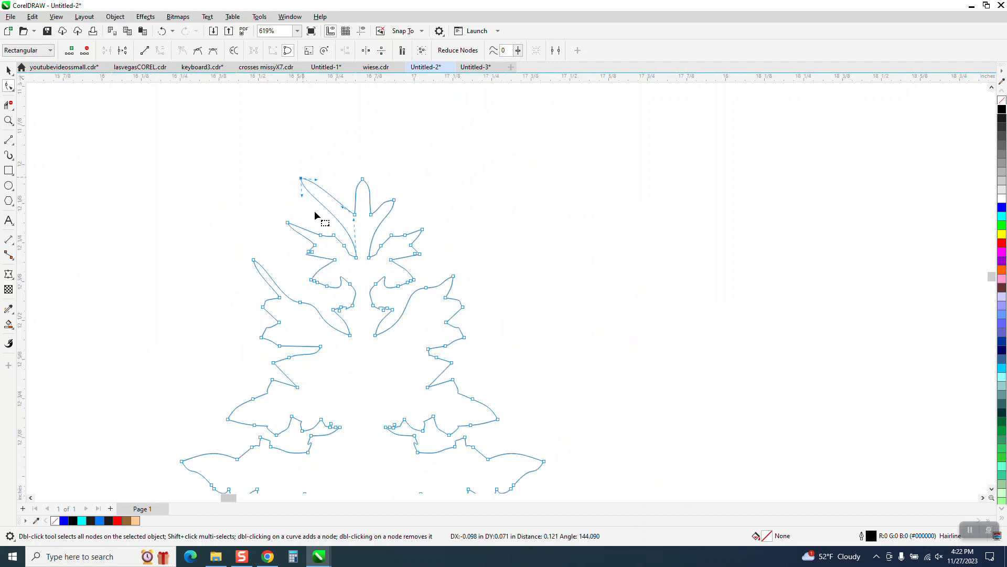
pyautogui.scroll(-2, 297, 217)
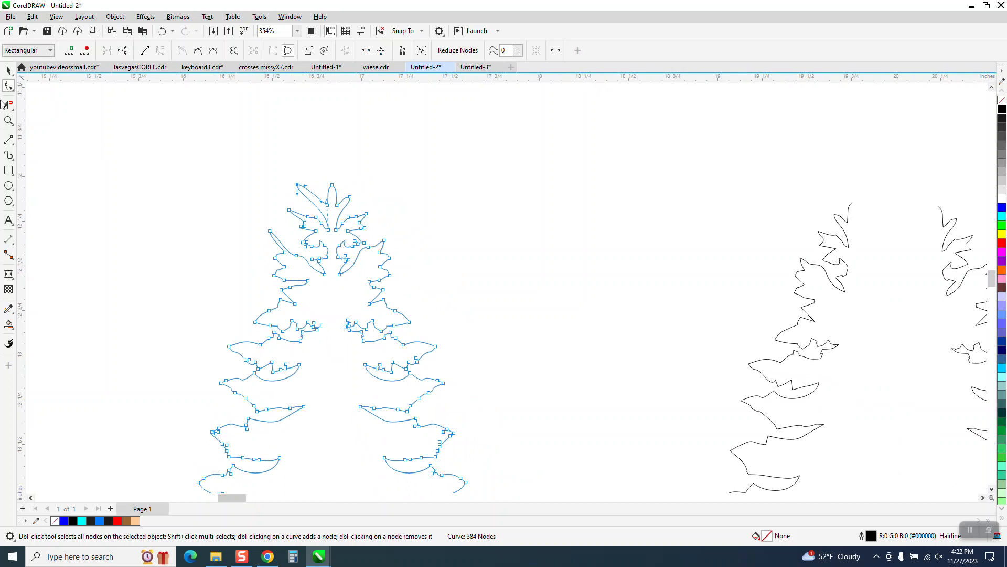
# Smooth the branch edges along the left half of the joined tree outline with the Smooth tool
pyautogui.click(14, 92)
pyautogui.click(45, 99)
pyautogui.scroll(-1, 247, 182)
pyautogui.moveTo(271, 185)
pyautogui.mouseDown()
pyautogui.moveTo(269, 270)
pyautogui.moveTo(229, 427)
pyautogui.moveTo(210, 411)
pyautogui.mouseUp()
pyautogui.scroll(-2, 210, 411)
pyautogui.moveTo(210, 345)
pyautogui.mouseDown()
pyautogui.moveTo(190, 450)
pyautogui.moveTo(195, 480)
pyautogui.moveTo(208, 467)
pyautogui.moveTo(250, 316)
pyautogui.moveTo(245, 247)
pyautogui.mouseUp()
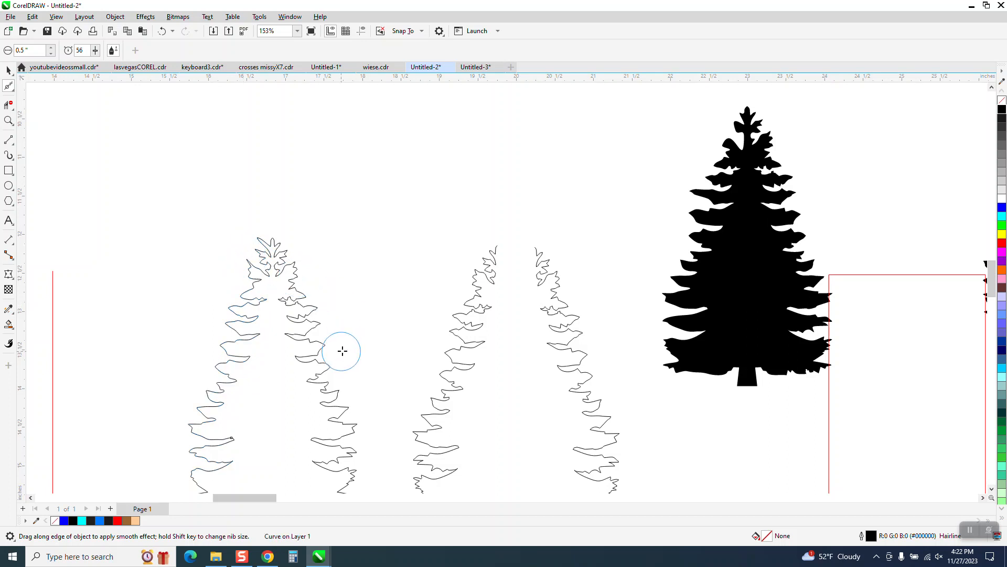
# Smooth the jagged upper branches on the right half of the joined tree outline and touch up its neighbouring edges
pyautogui.click(8, 121)
pyautogui.moveTo(271, 280); pyautogui.dragTo(350, 339)
pyautogui.click(8, 86)
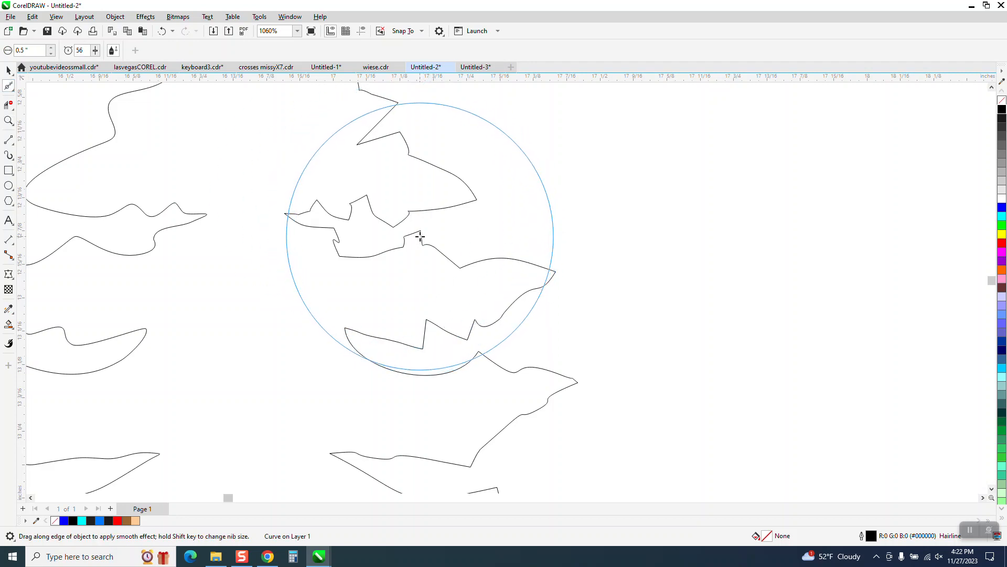
pyautogui.moveTo(425, 247)
pyautogui.mouseDown()
pyautogui.moveTo(414, 236)
pyautogui.moveTo(420, 241)
pyautogui.mouseUp()
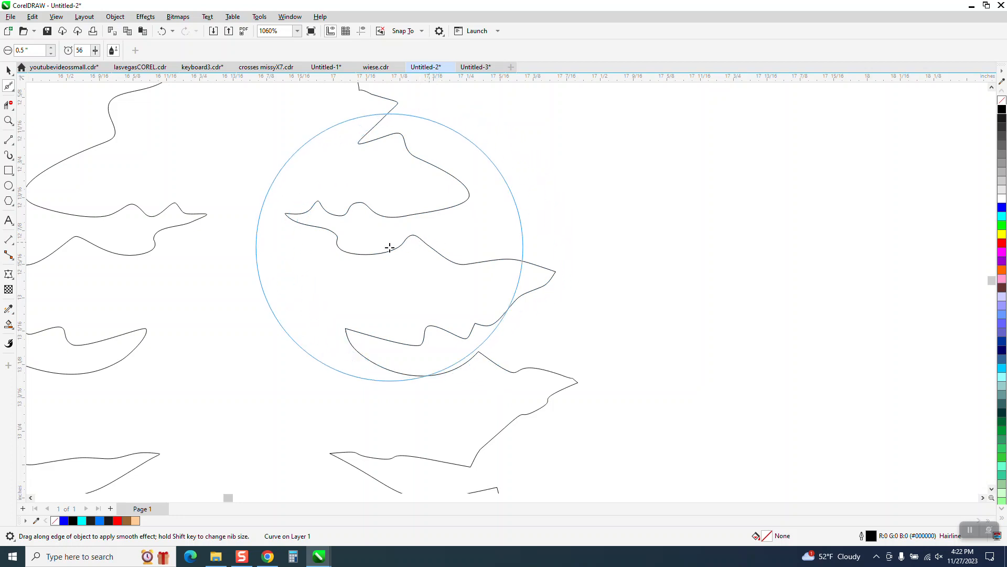
pyautogui.scroll(-2, 390, 248)
pyautogui.moveTo(296, 249)
pyautogui.mouseDown()
pyautogui.moveTo(321, 227)
pyautogui.moveTo(254, 225)
pyautogui.moveTo(257, 238)
pyautogui.mouseUp()
pyautogui.scroll(-1, 257, 243)
pyautogui.moveTo(234, 288)
pyautogui.mouseDown()
pyautogui.moveTo(249, 310)
pyautogui.moveTo(238, 353)
pyautogui.moveTo(247, 315)
pyautogui.mouseUp()
pyautogui.moveTo(290, 167)
pyautogui.mouseDown()
pyautogui.moveTo(269, 153)
pyautogui.moveTo(236, 207)
pyautogui.mouseUp()
pyautogui.scroll(-1, 251, 194)
pyautogui.scroll(-4, 252, 194)
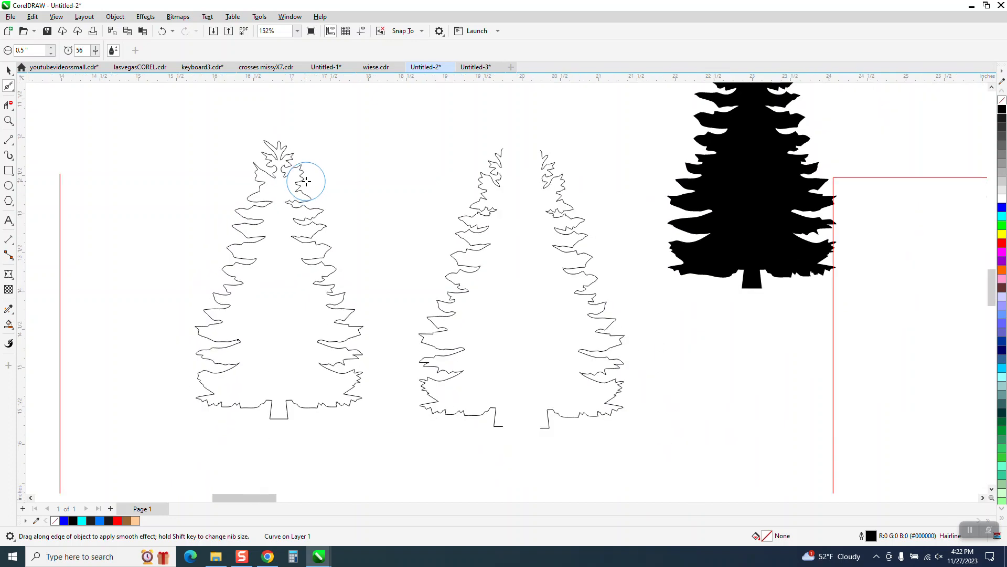
# Smart-fill the smoothed tree outline with black and move the filled tree to the left of its outline
pyautogui.click(9, 324)
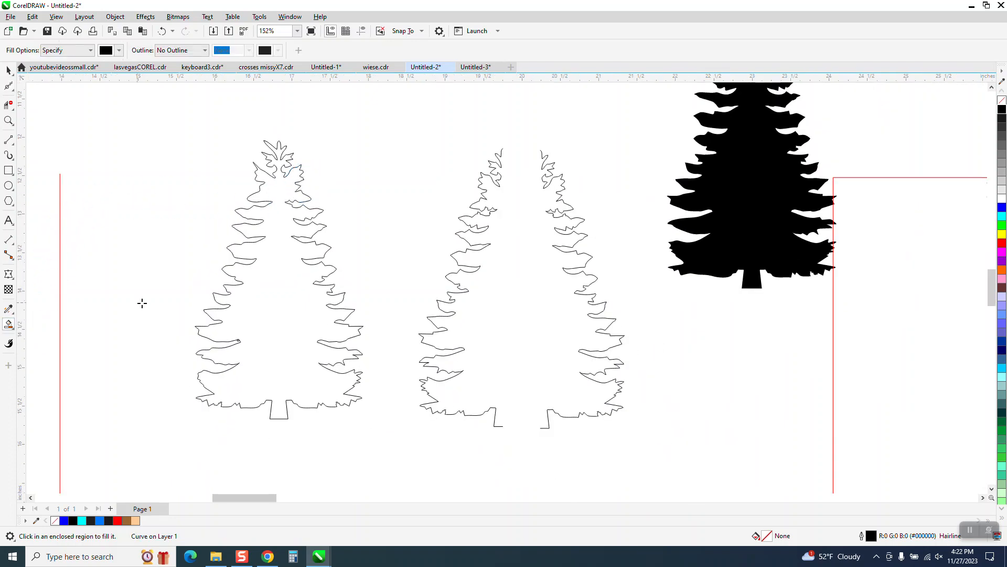
pyautogui.click(272, 294)
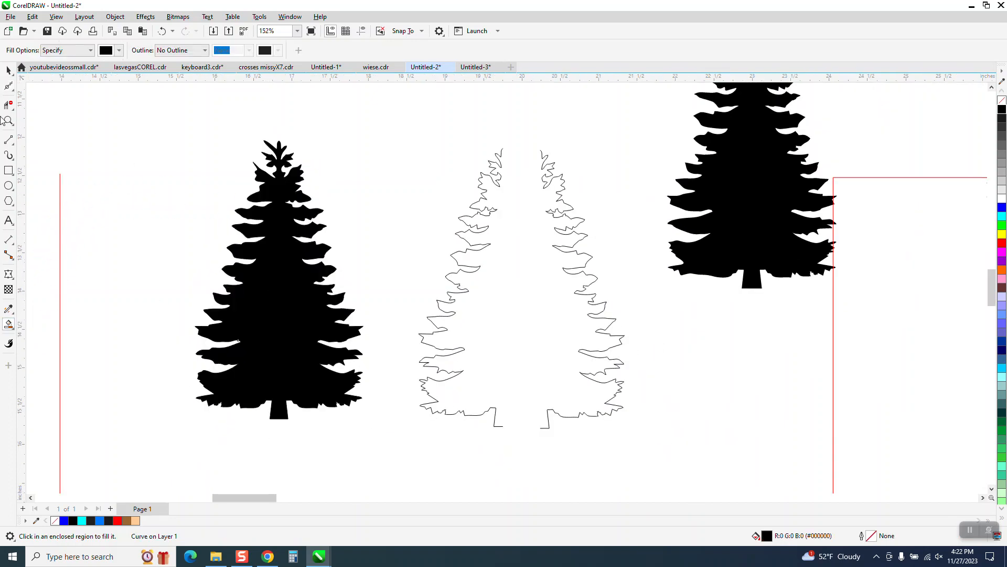
pyautogui.click(9, 70)
pyautogui.moveTo(286, 251); pyautogui.dragTo(112, 226)
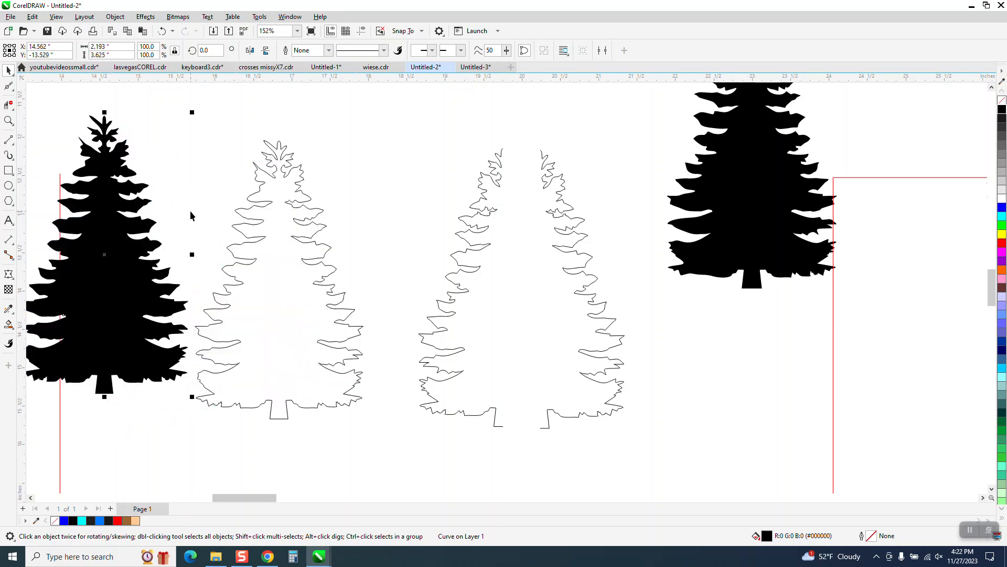
# Bend the inner notches between the left-half middle branches of the joined tree outline downward by moving their nodes
pyautogui.click(8, 121)
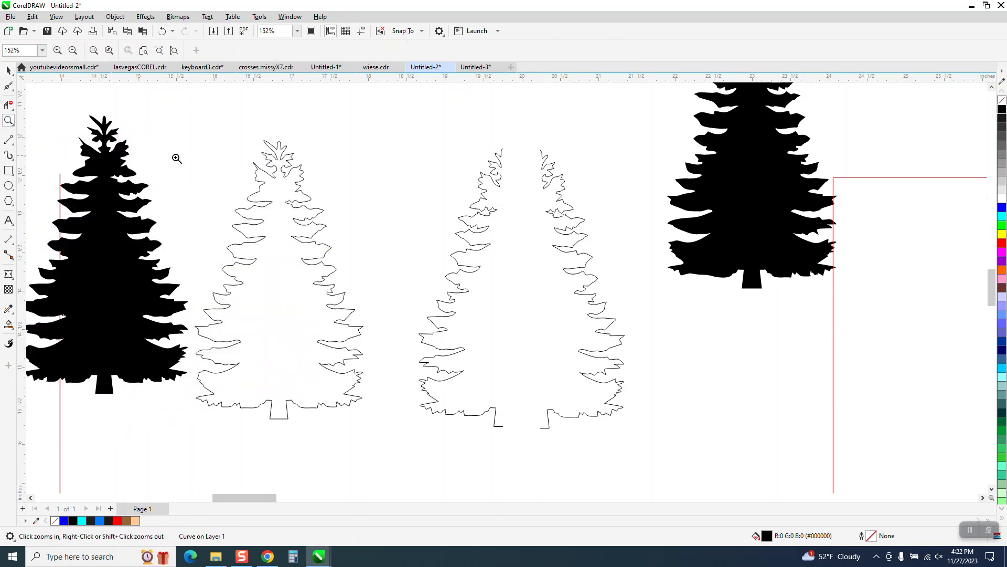
pyautogui.moveTo(413, 278); pyautogui.dragTo(413, 279)
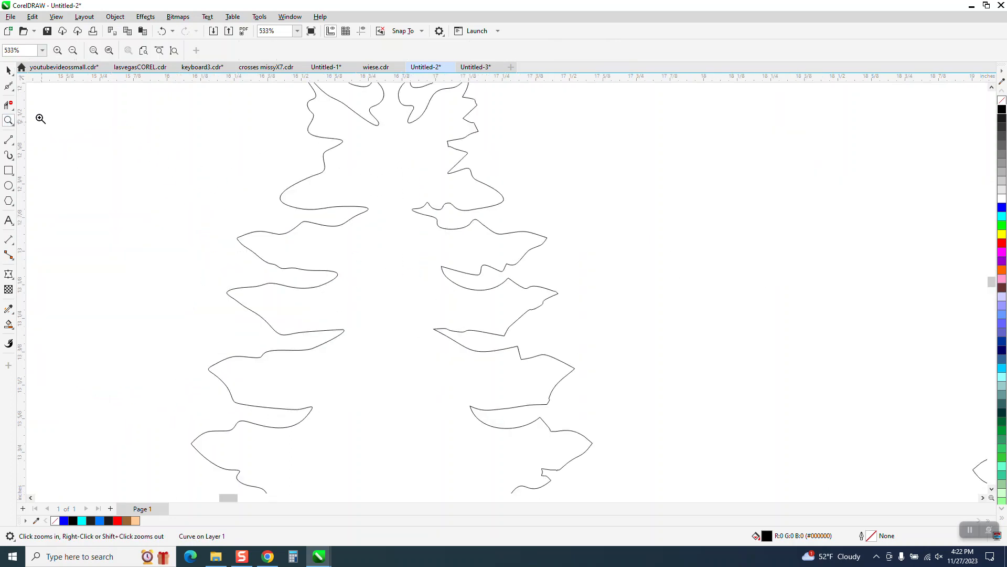
pyautogui.click(15, 92)
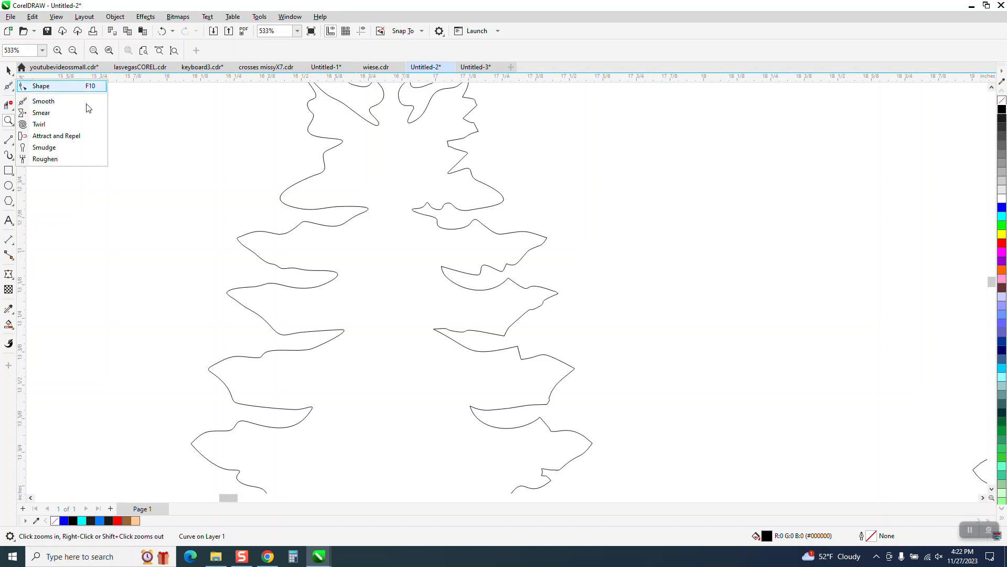
pyautogui.click(84, 86)
pyautogui.click(368, 212)
pyautogui.moveTo(363, 212); pyautogui.dragTo(314, 380)
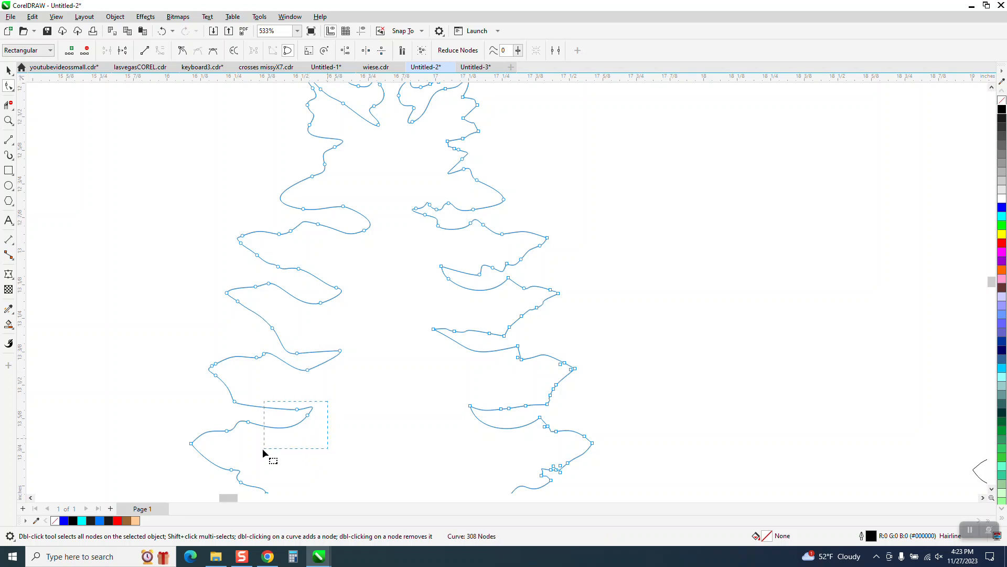
pyautogui.moveTo(305, 443); pyautogui.dragTo(306, 442)
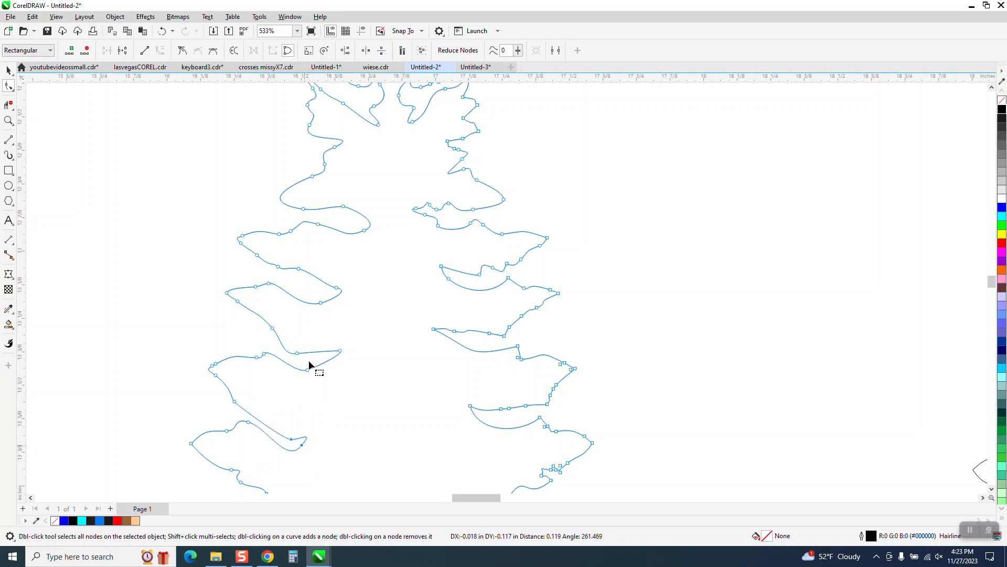
# Adjust the nodes of an upper-left notch and pull a lower-left branch tip of the tree outline outward
pyautogui.scroll(-2, 310, 360)
pyautogui.moveTo(329, 200); pyautogui.dragTo(337, 213)
pyautogui.scroll(-2, 293, 318)
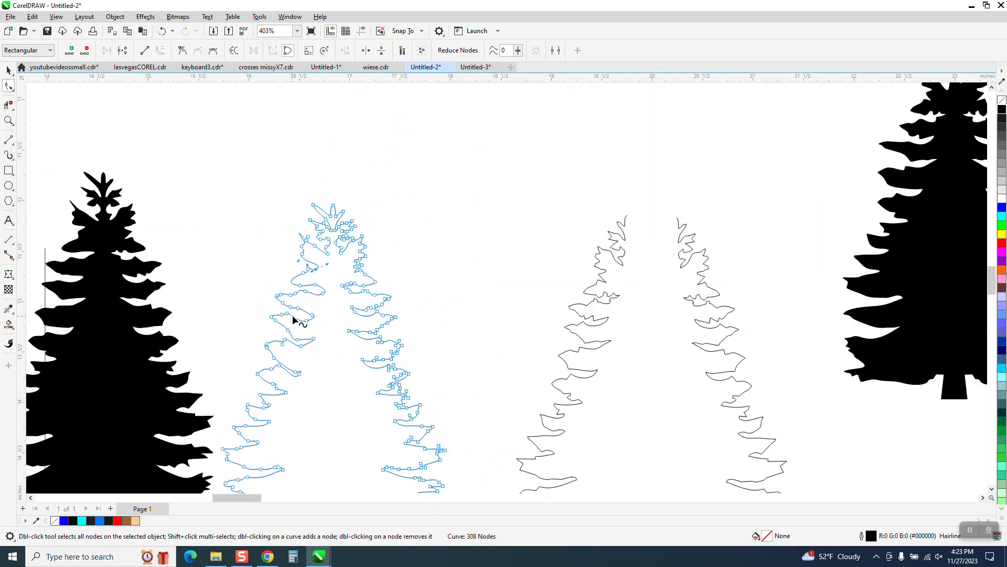
pyautogui.moveTo(286, 392); pyautogui.dragTo(239, 397)
pyautogui.scroll(-1, 269, 336)
pyautogui.click(8, 70)
pyautogui.scroll(-1, 262, 218)
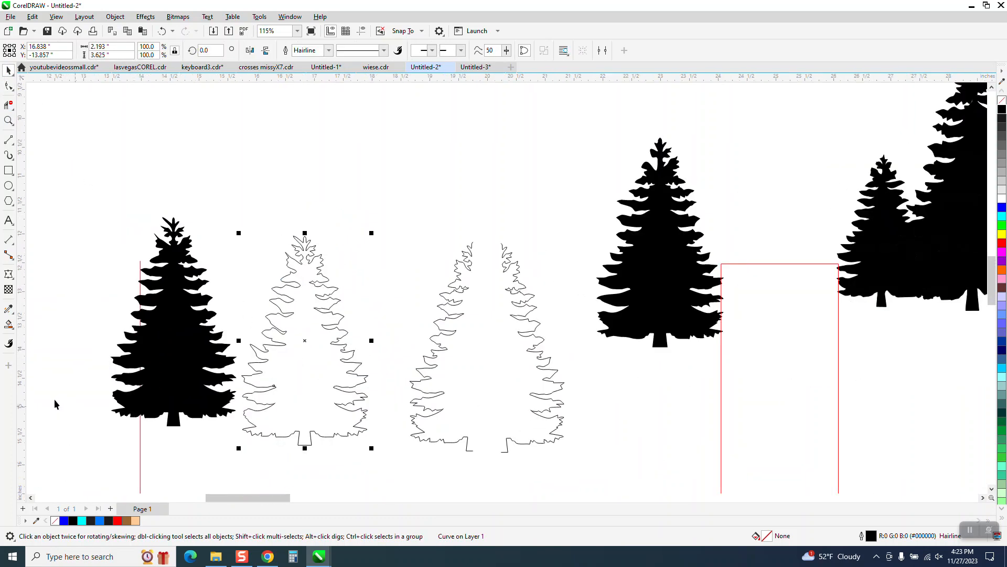
# Smart-fill the reshaped tree outline with black and move the new filled tree above the row of trees
pyautogui.click(9, 324)
pyautogui.click(306, 371)
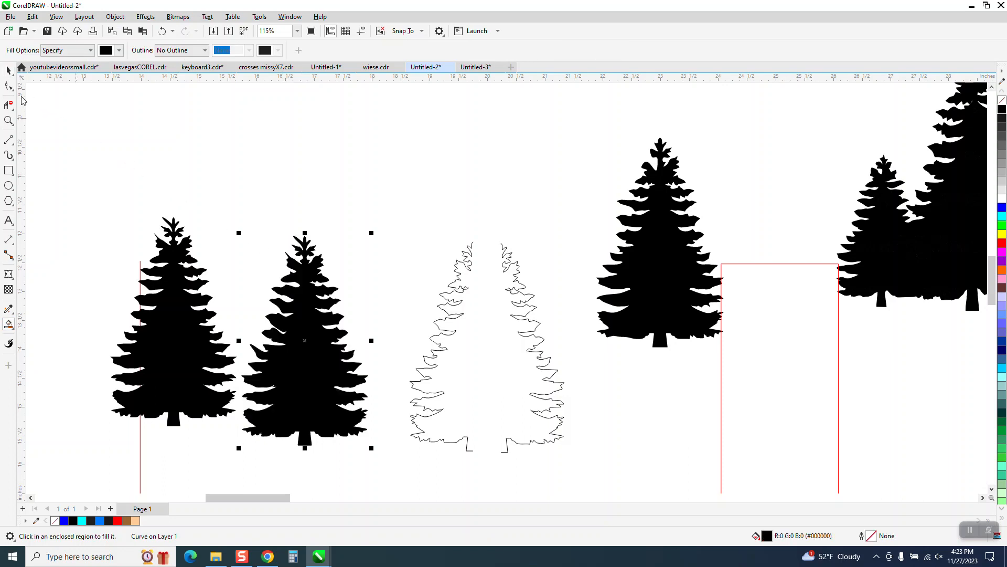
pyautogui.click(8, 71)
pyautogui.moveTo(311, 324); pyautogui.dragTo(402, 179)
pyautogui.scroll(-2, 387, 233)
pyautogui.moveTo(387, 234); pyautogui.dragTo(254, 160)
# Inspect the newest black tree up close and move it right, above the gap between the two outline trees
pyautogui.click(9, 120)
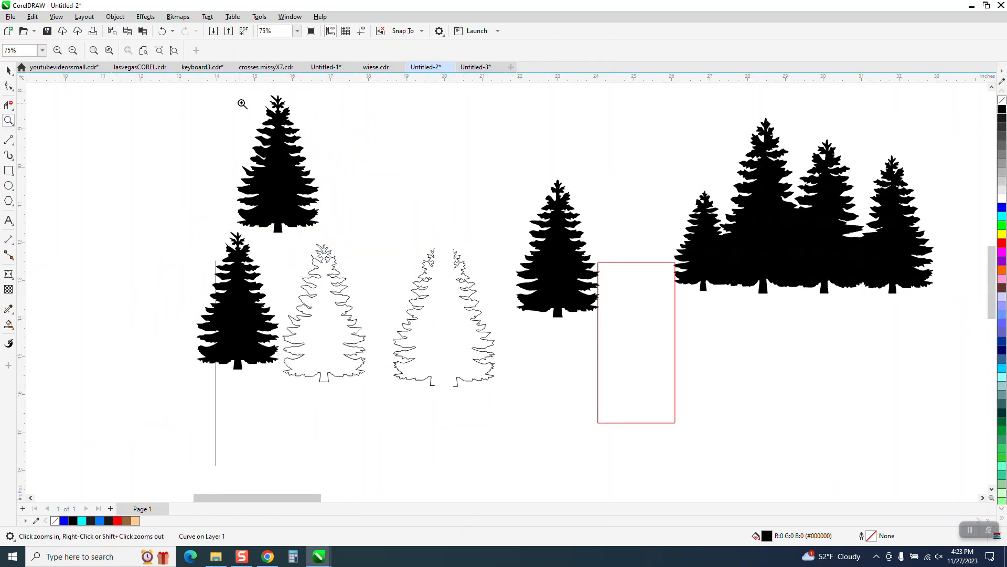
pyautogui.moveTo(381, 247); pyautogui.dragTo(382, 249)
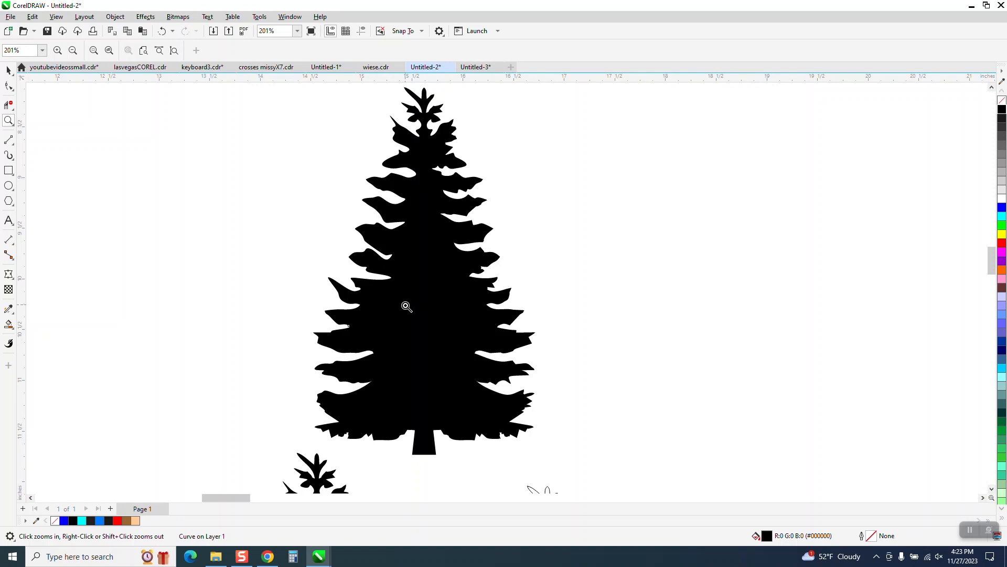
pyautogui.scroll(-1, 409, 311)
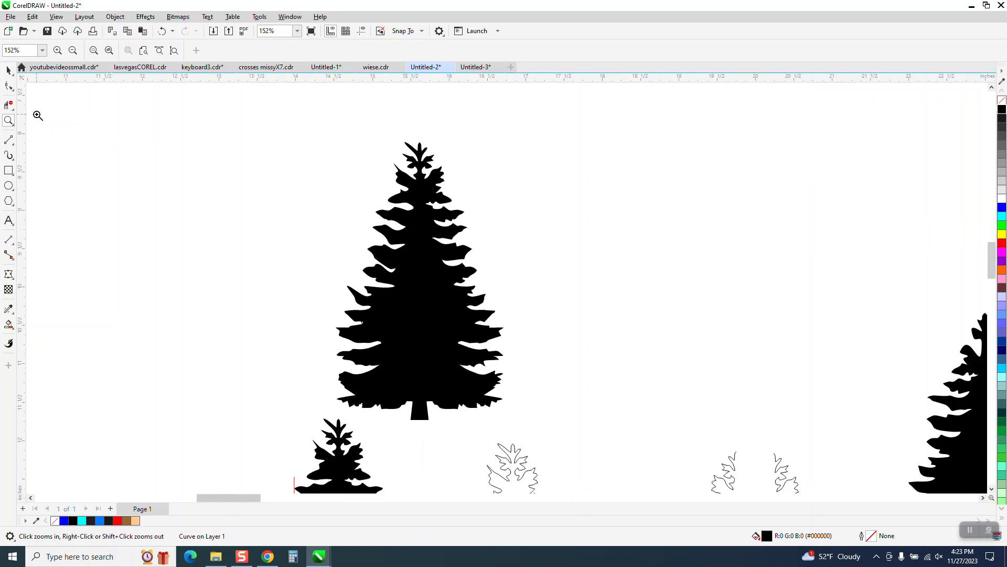
pyautogui.click(8, 70)
pyautogui.click(423, 275)
pyautogui.moveTo(423, 275); pyautogui.dragTo(655, 263)
pyautogui.scroll(-2, 486, 268)
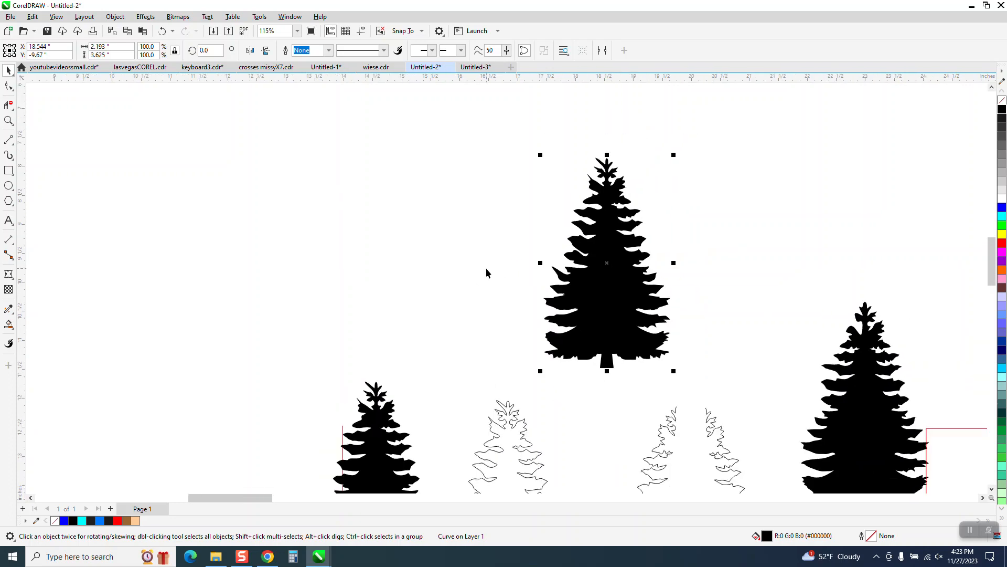
pyautogui.scroll(-1, 486, 269)
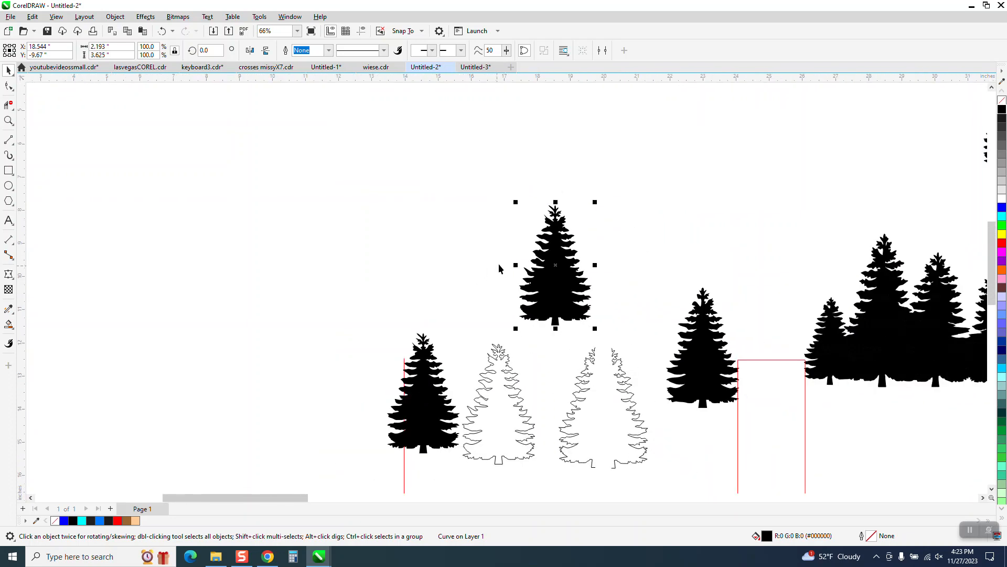